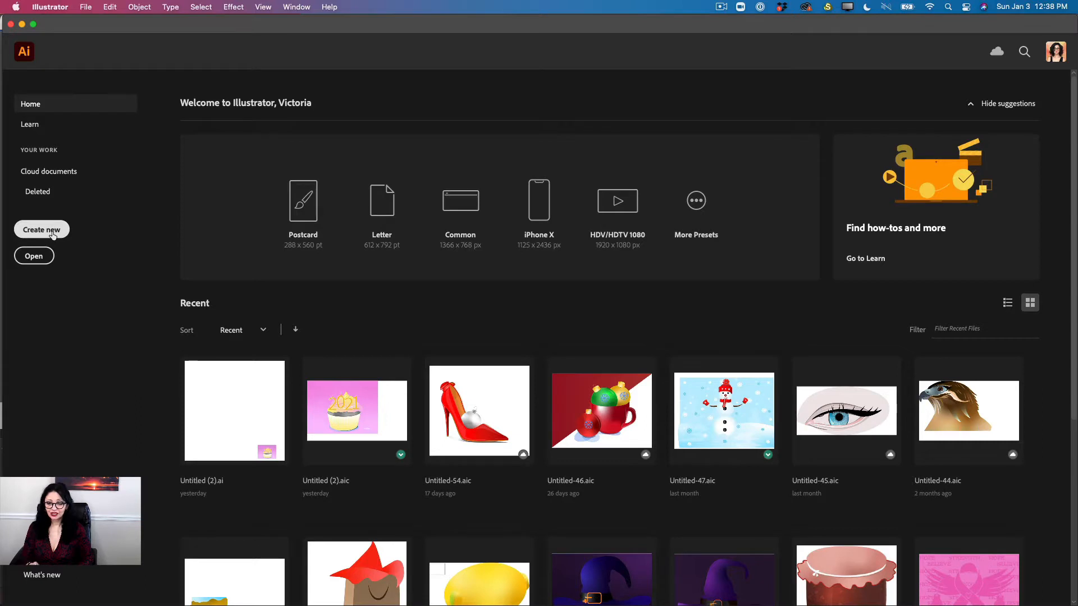
# Step: Set up a new document from the iPad Pro mobile preset with three artboards
pyautogui.click(52, 235)
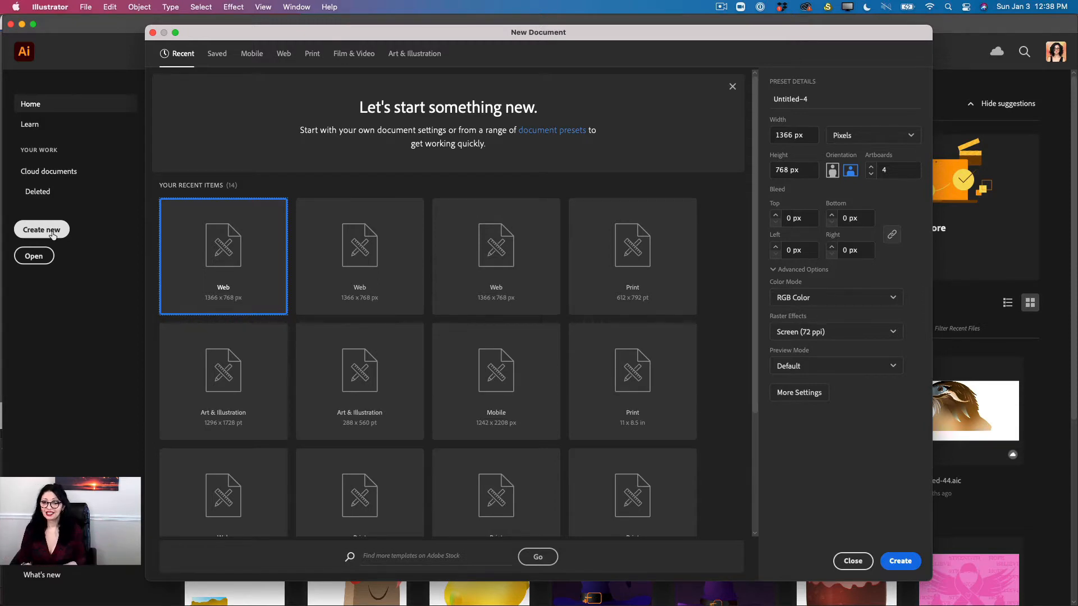
pyautogui.click(256, 53)
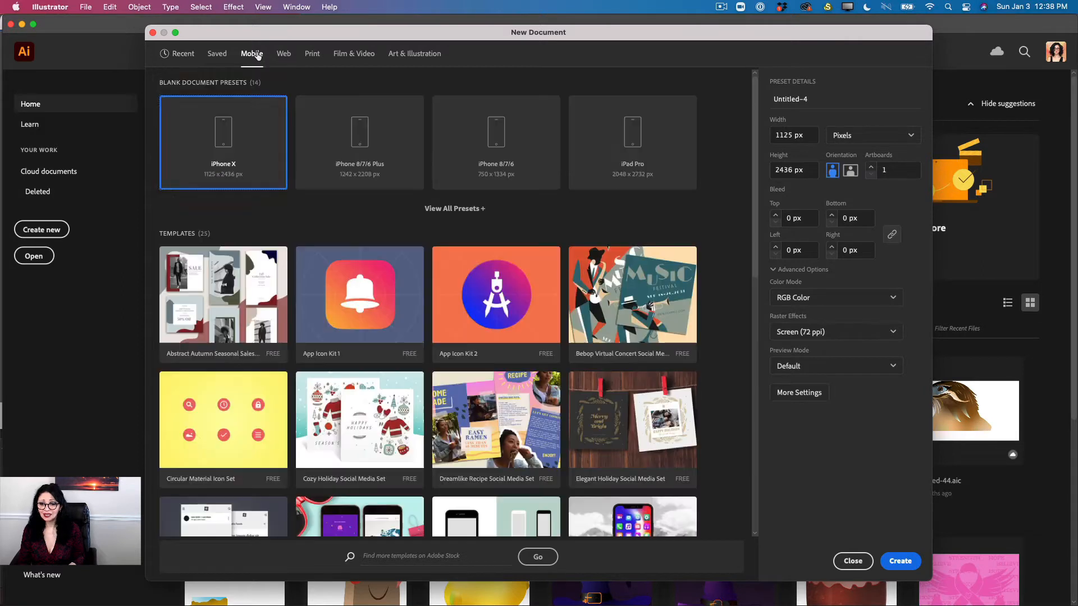
pyautogui.click(590, 158)
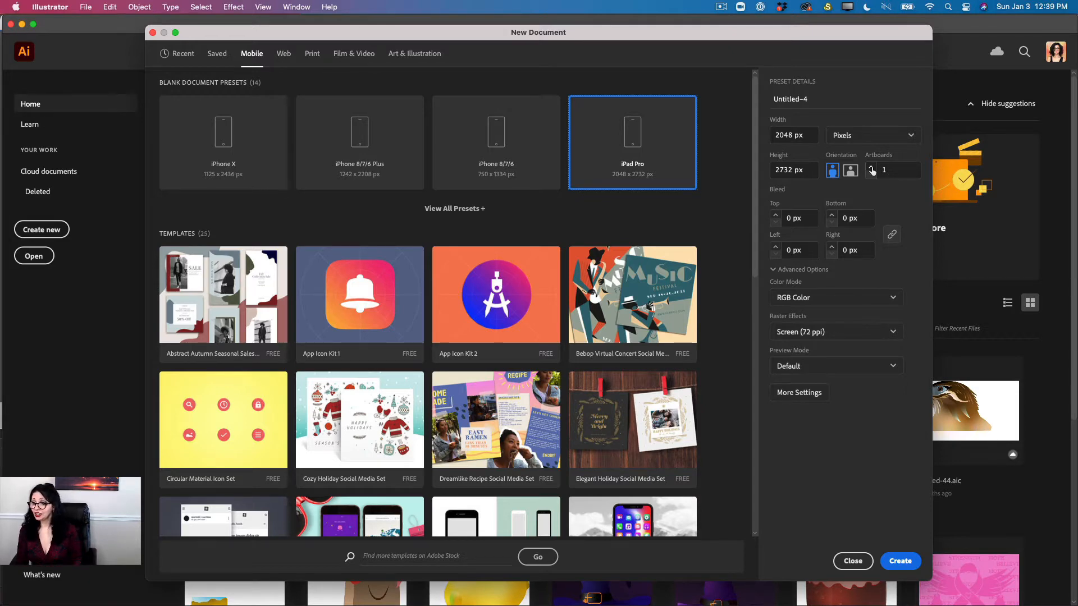
pyautogui.click(872, 170)
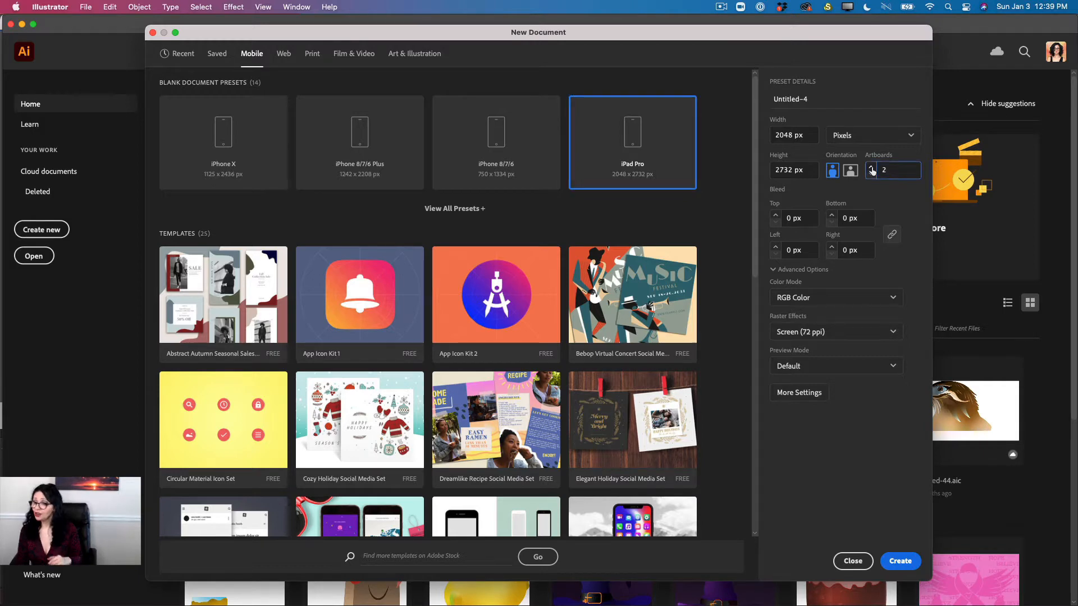
pyautogui.click(872, 170)
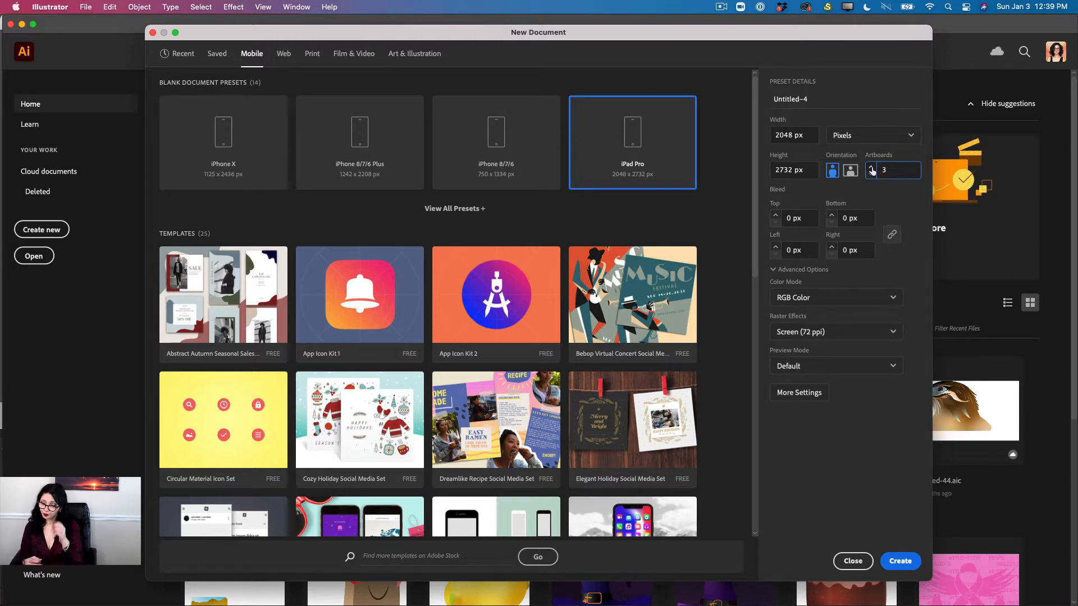
# Step: Name the new document "Artboard Tutorial" in its detailed settings and create it at the iPad Pro size
pyautogui.click(799, 393)
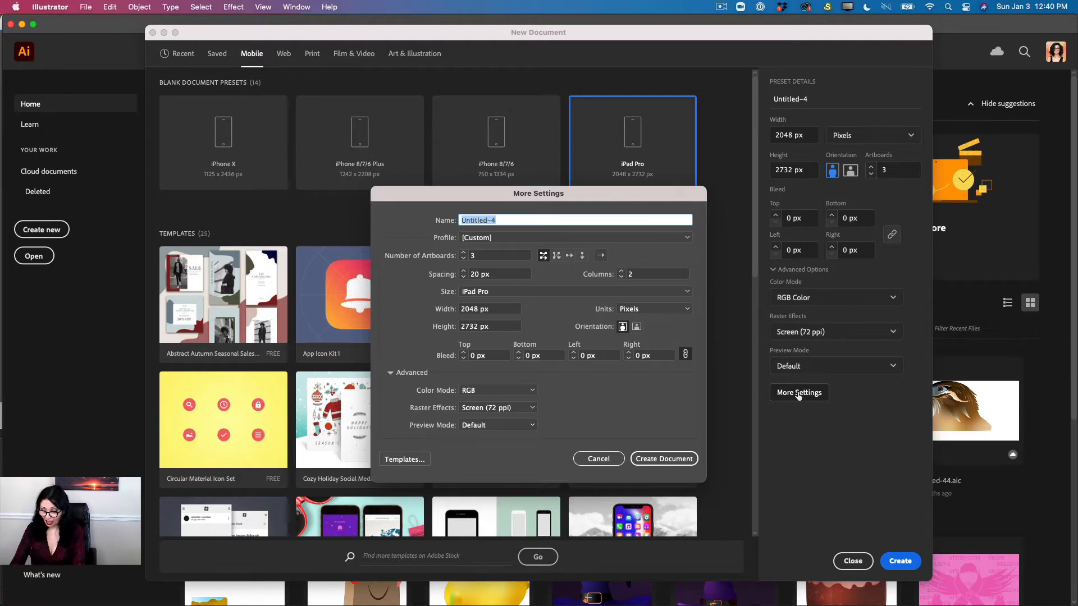
pyautogui.write('Art')
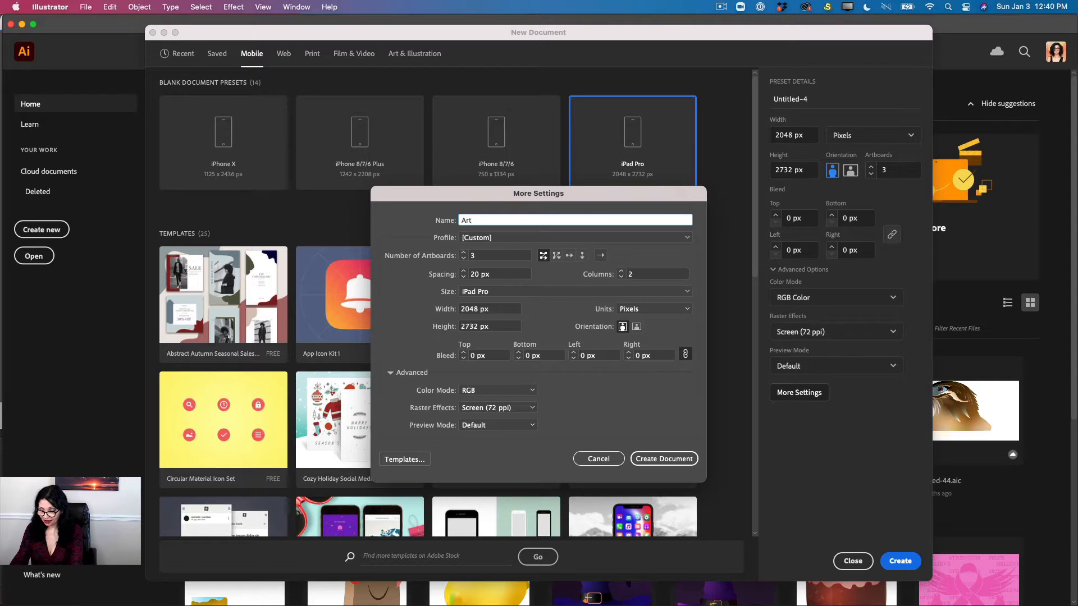
pyautogui.write('board')
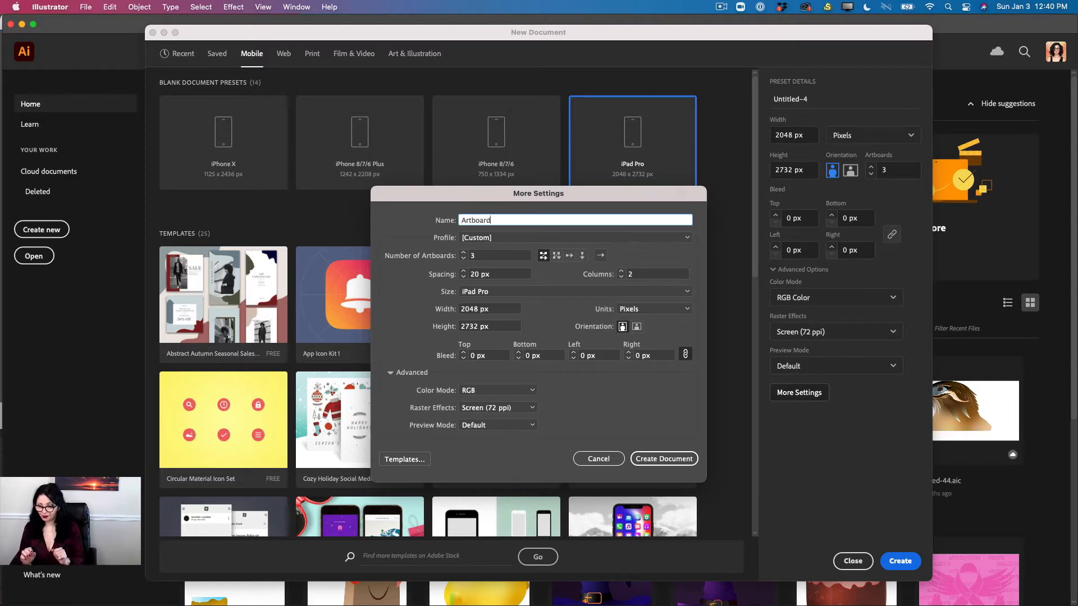
pyautogui.write(' Tutorial')
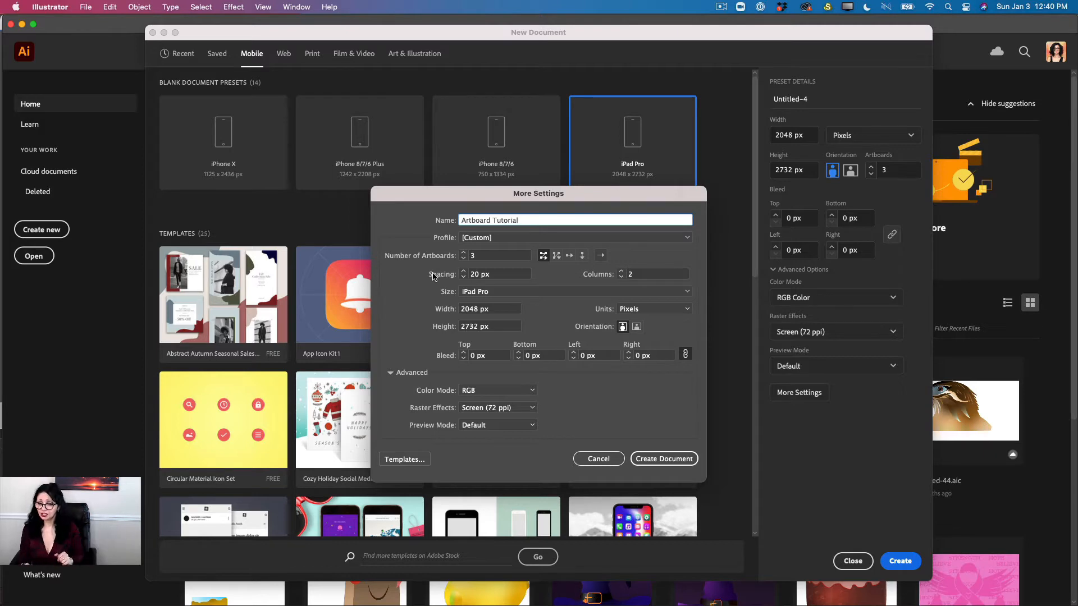
pyautogui.click(467, 294)
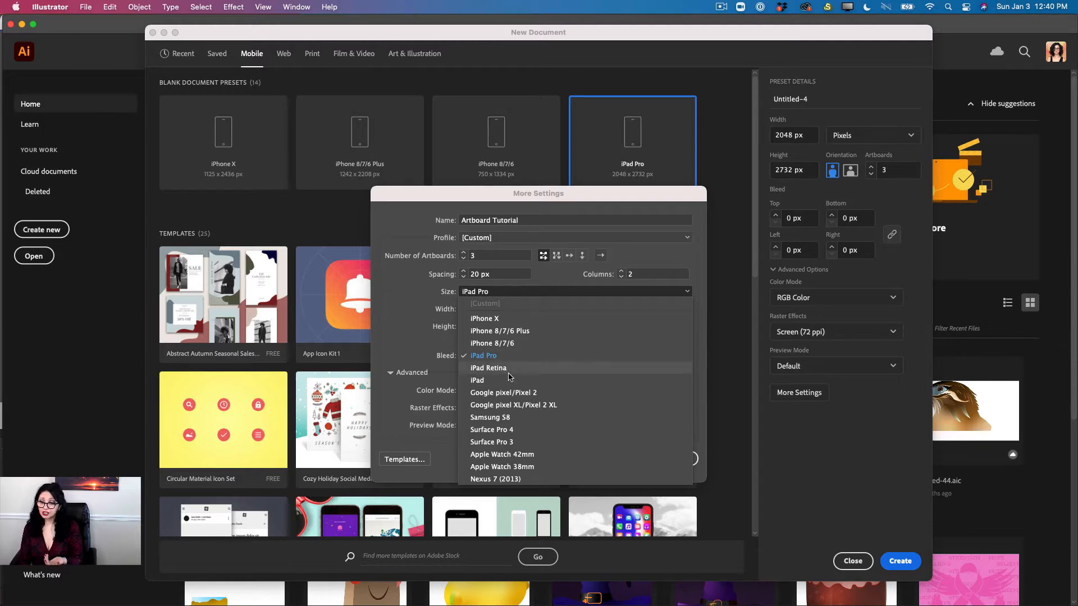
pyautogui.click(402, 320)
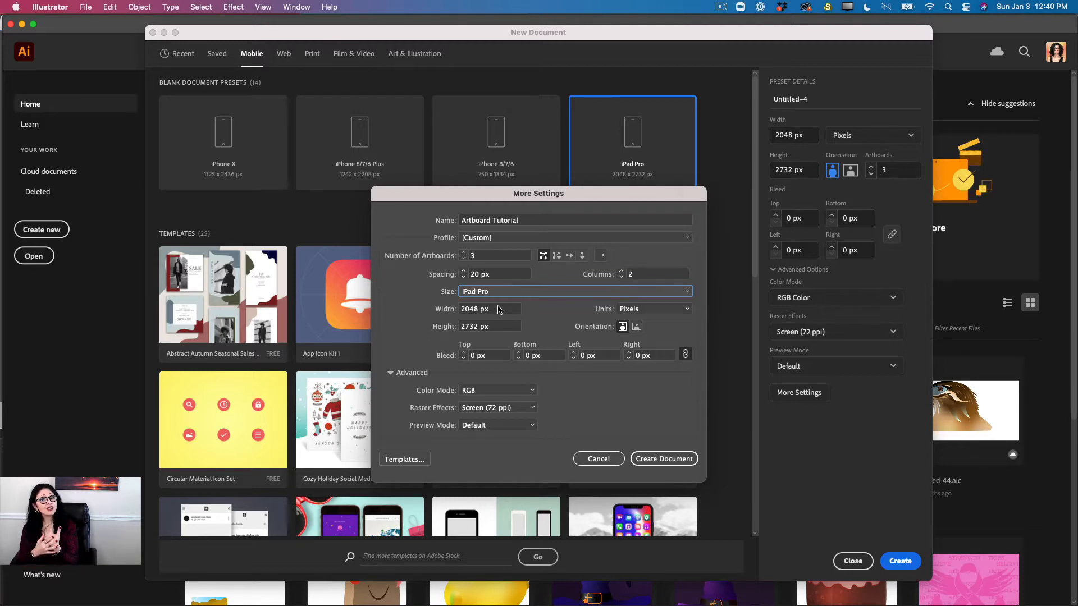
pyautogui.click(658, 454)
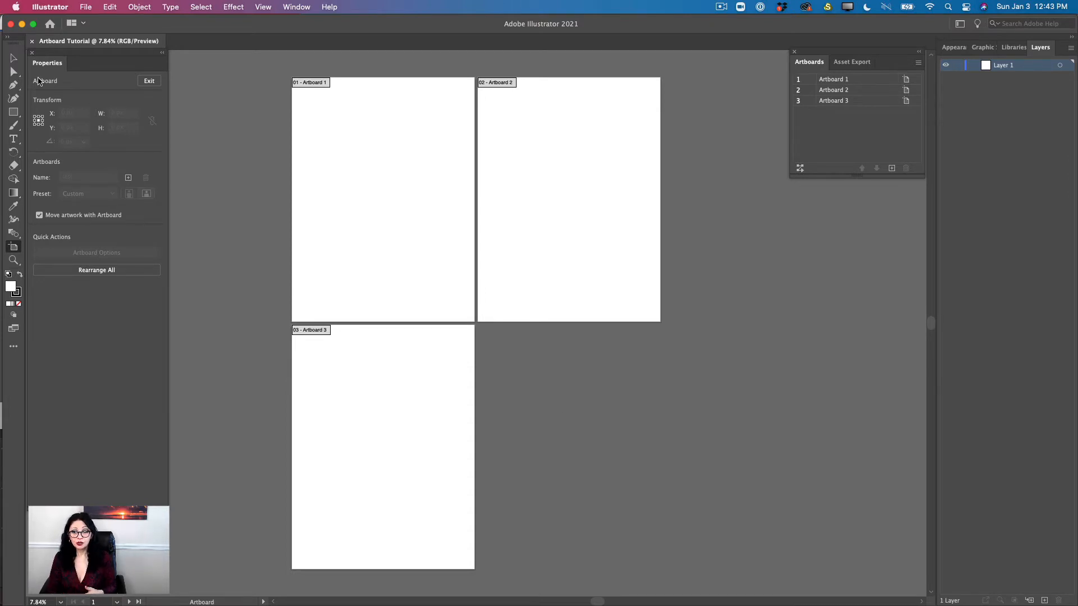
# Step: Leave and re-enter artboard editing, select all three artboards, and reduce the selection to the first artboard
pyautogui.click(13, 56)
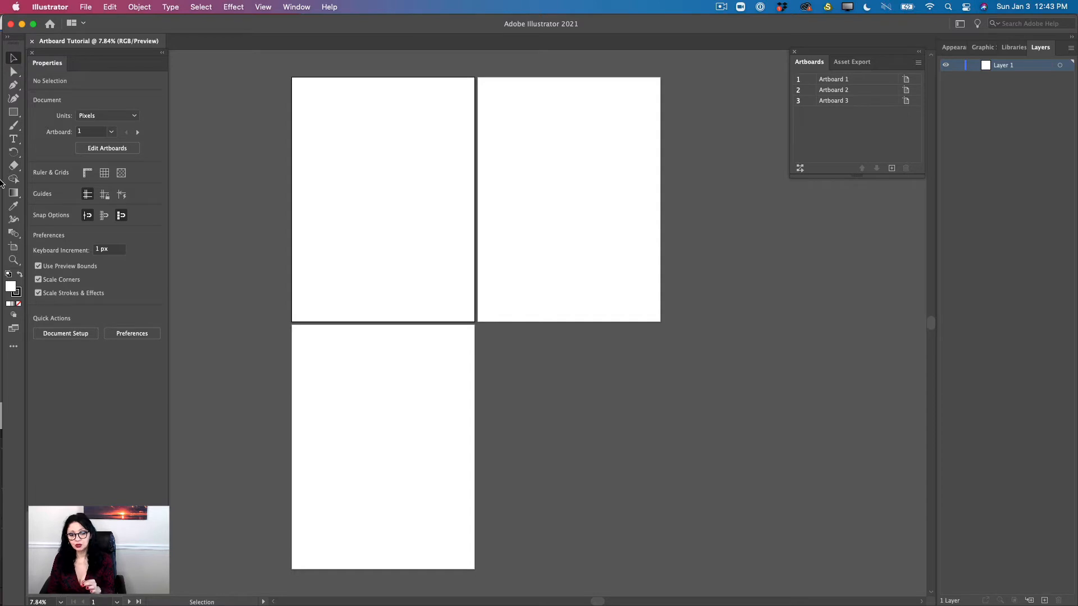
pyautogui.click(13, 250)
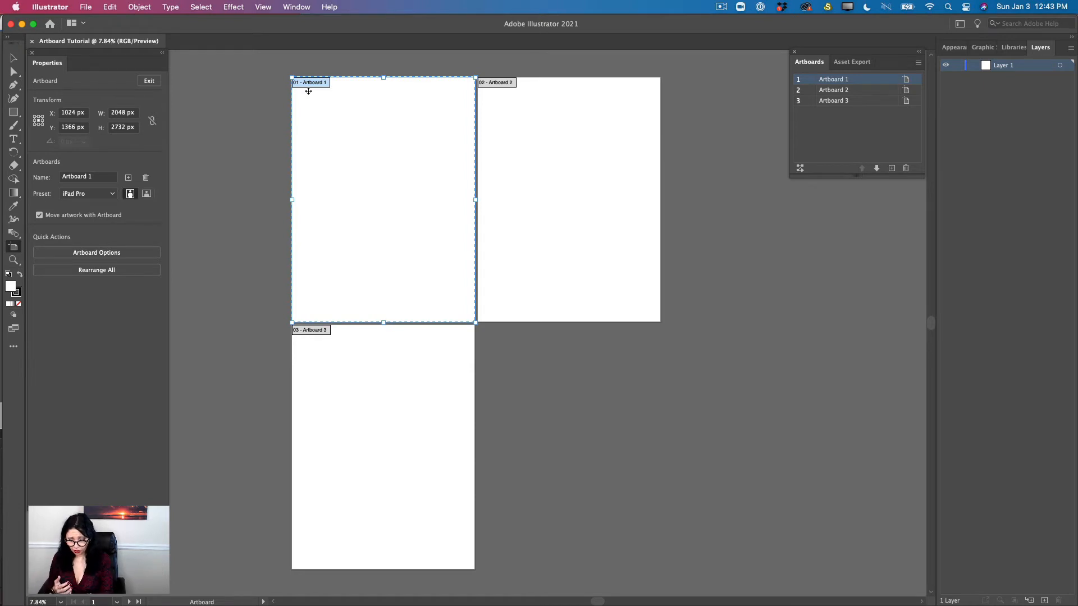
pyautogui.press('super+a')
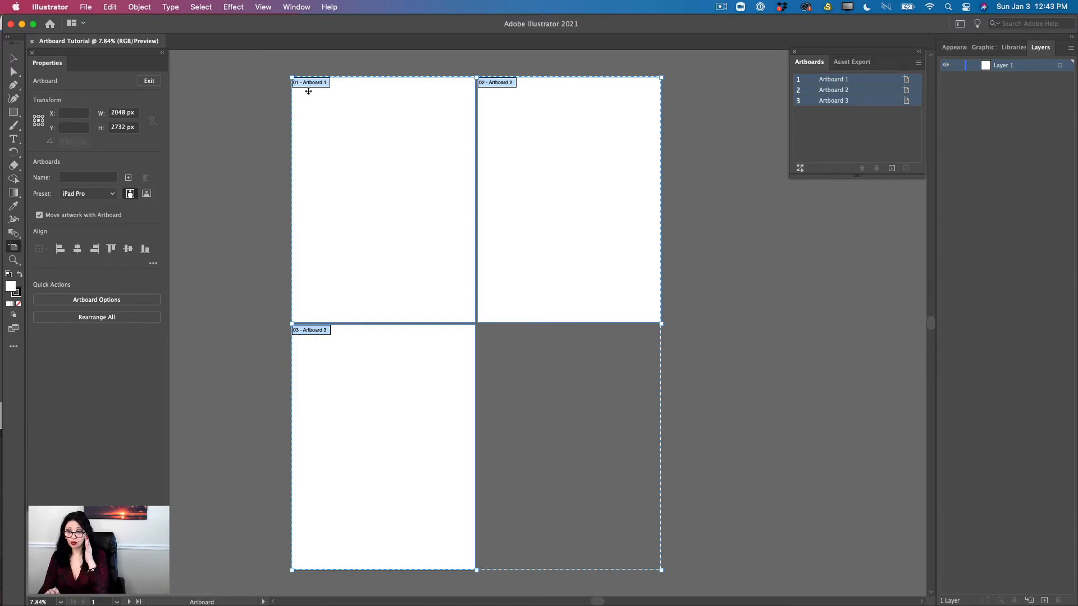
pyautogui.click(268, 72)
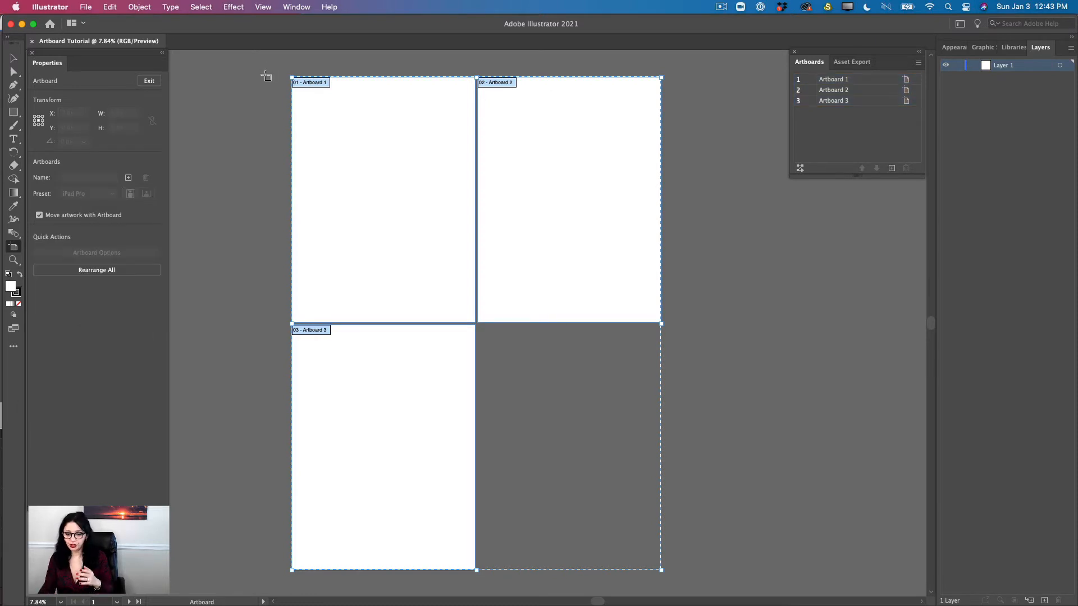
pyautogui.click(351, 140)
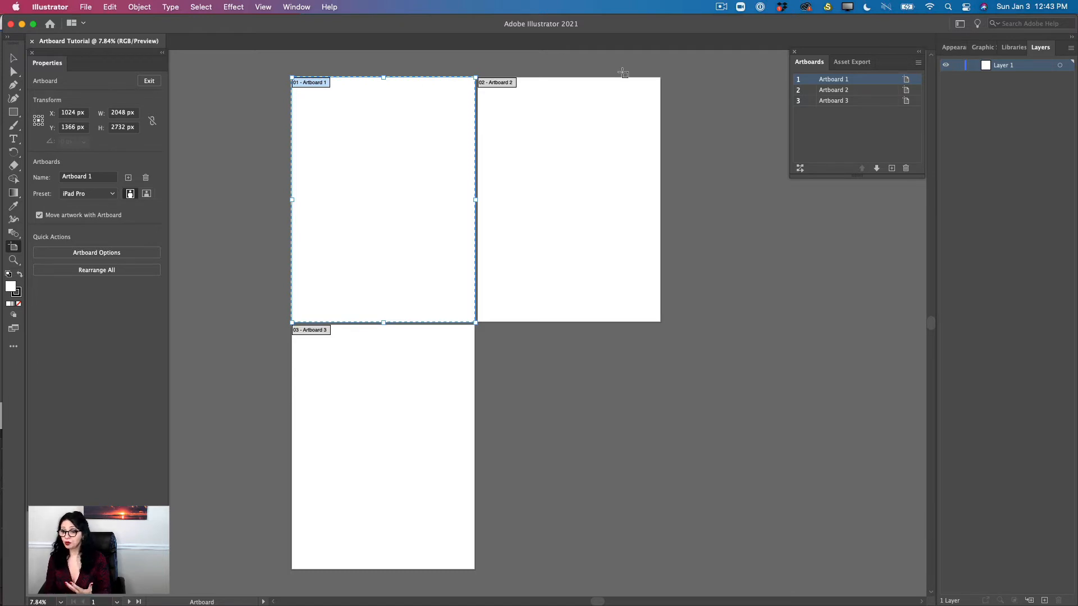
# Step: Rename the first artboard as 1 and the second as 2 in the artboard list
pyautogui.click(303, 10)
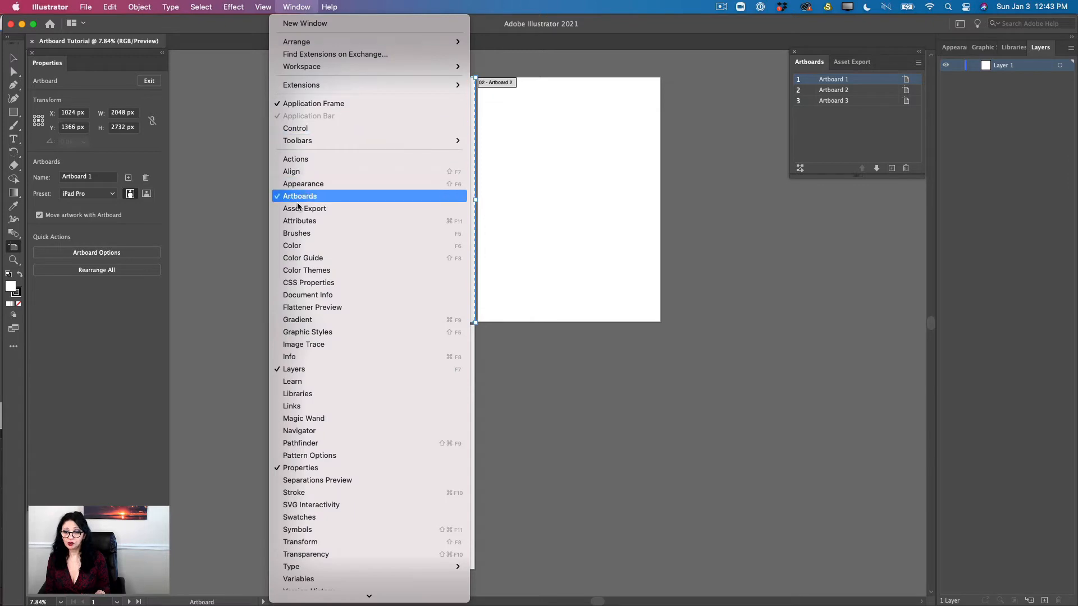
pyautogui.doubleClick(835, 84)
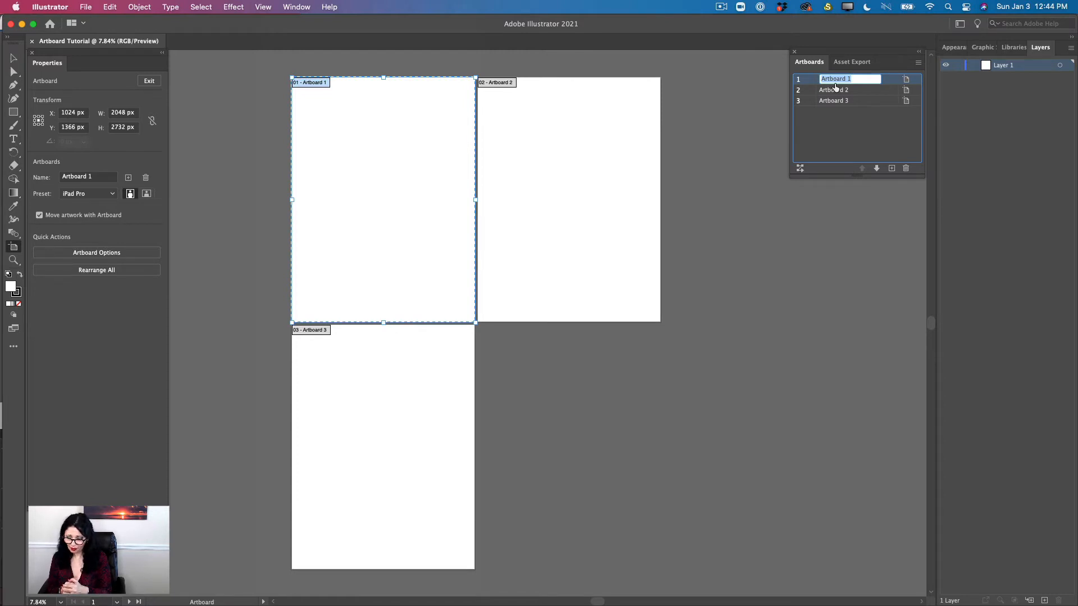
pyautogui.write('1')
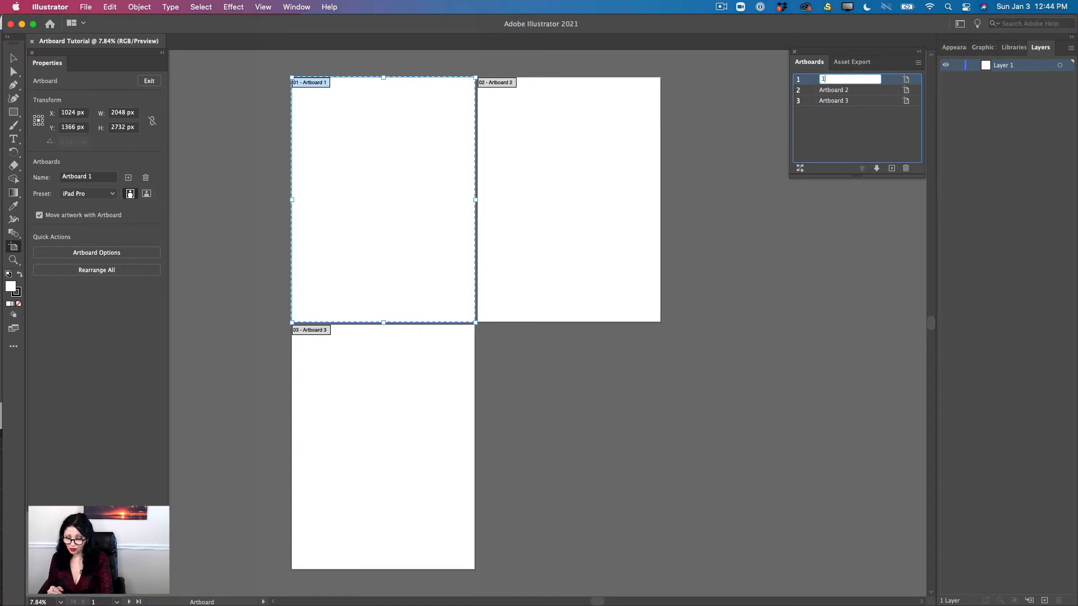
pyautogui.press('Return')
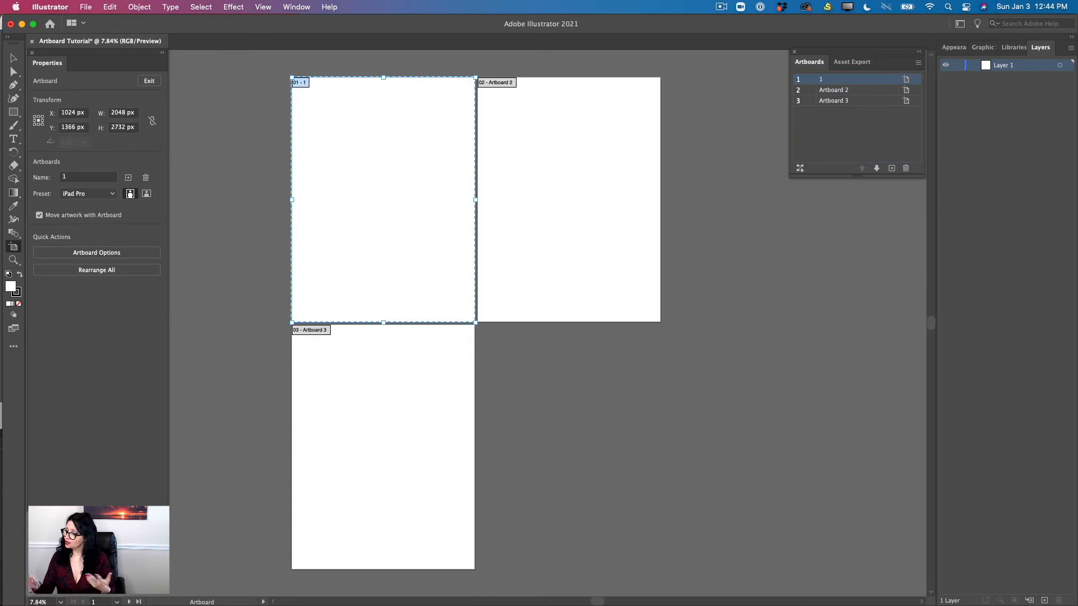
pyautogui.doubleClick(841, 91)
pyautogui.write('2')
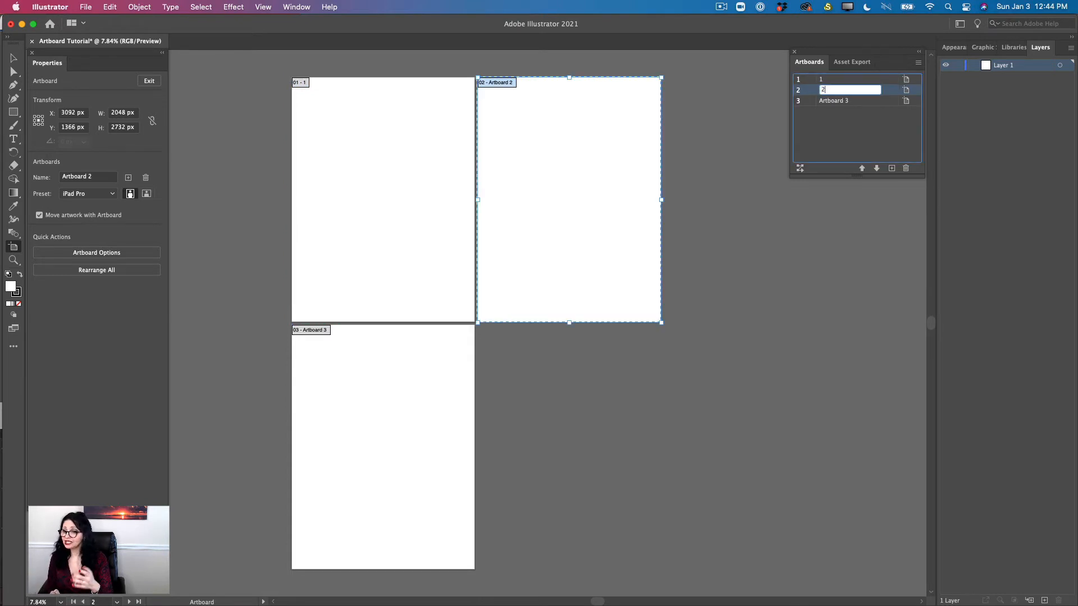
pyautogui.press('Return')
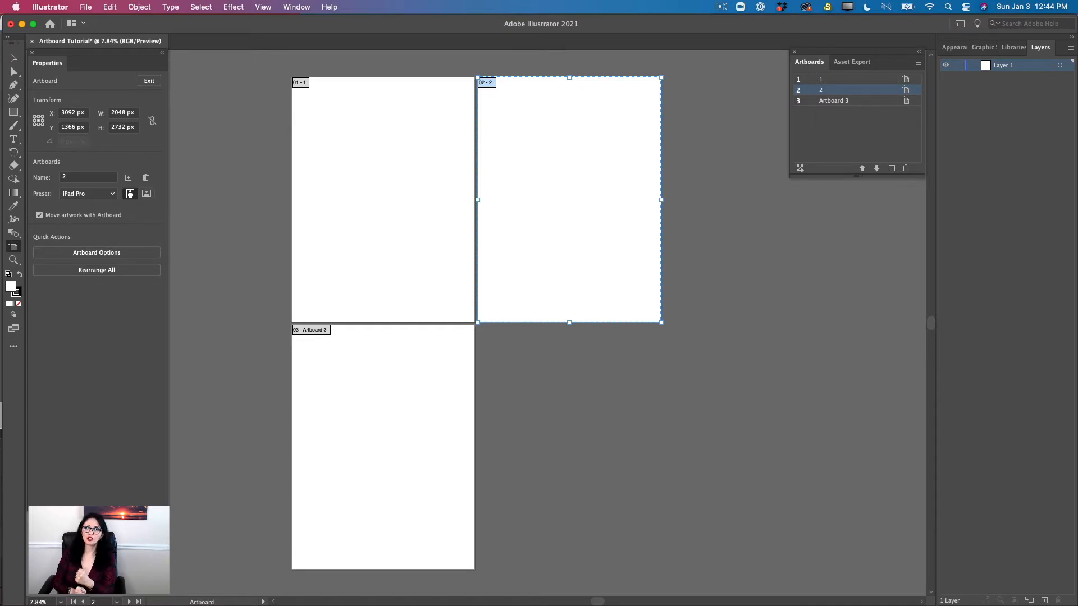
# Step: Open the third artboard's options and set its name to 3
pyautogui.click(311, 331)
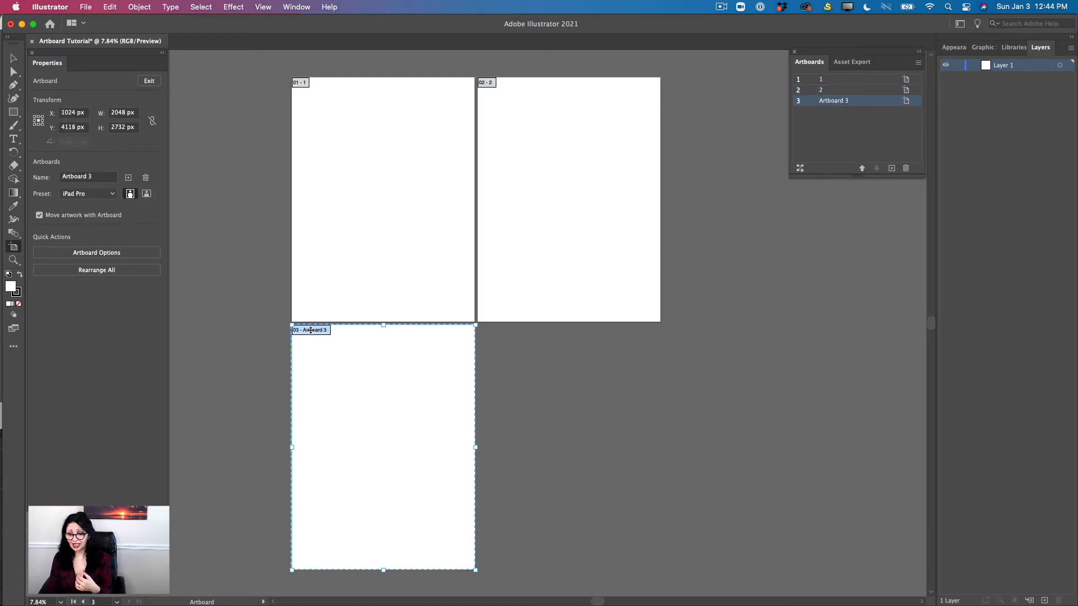
pyautogui.doubleClick(311, 330)
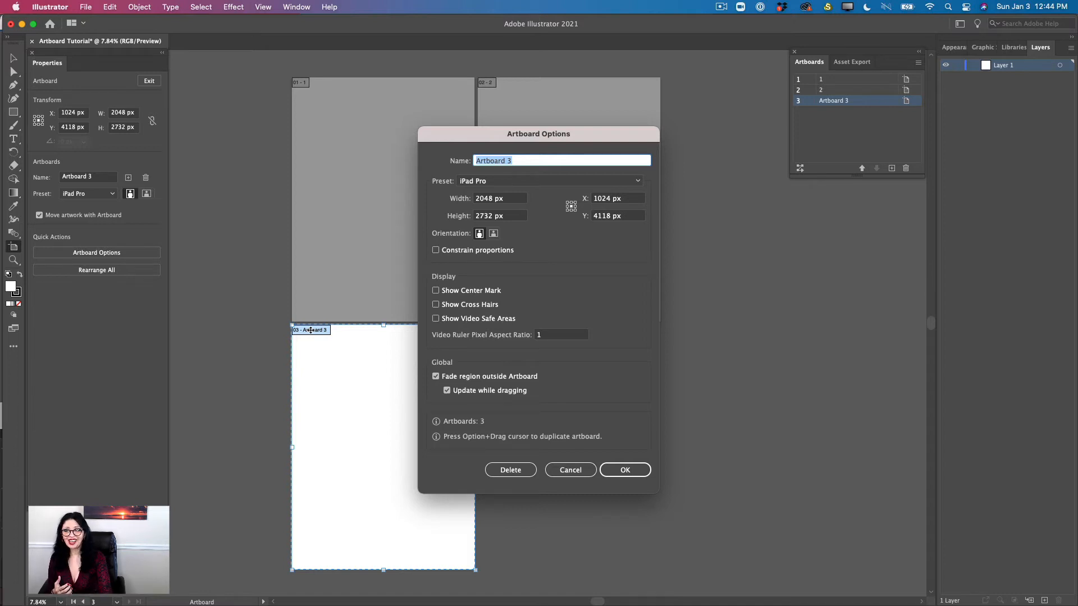
pyautogui.write('3')
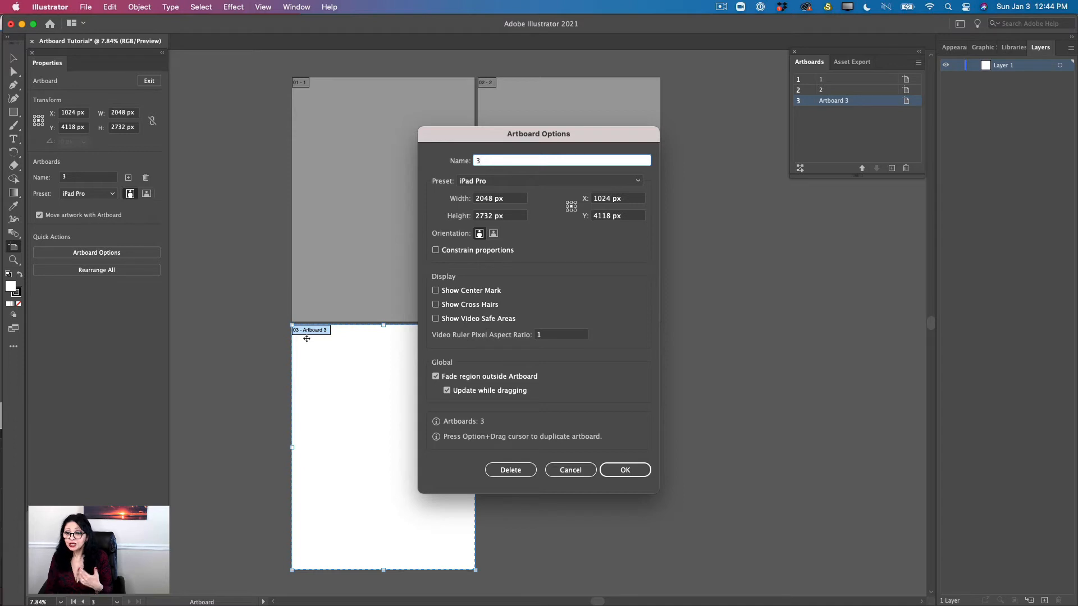
pyautogui.click(481, 181)
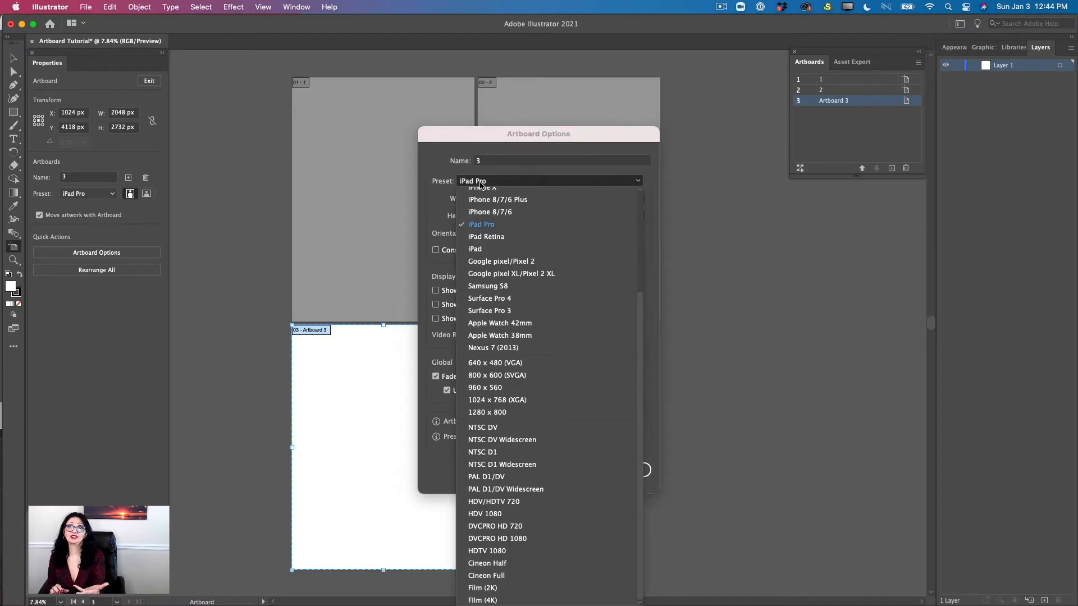
pyautogui.click(427, 211)
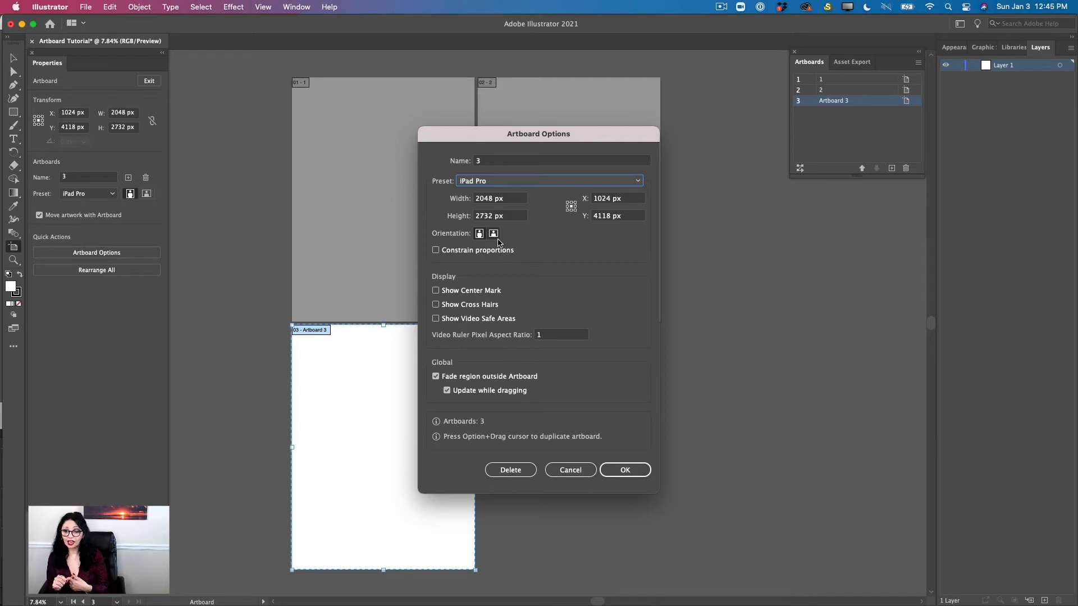
pyautogui.click(437, 250)
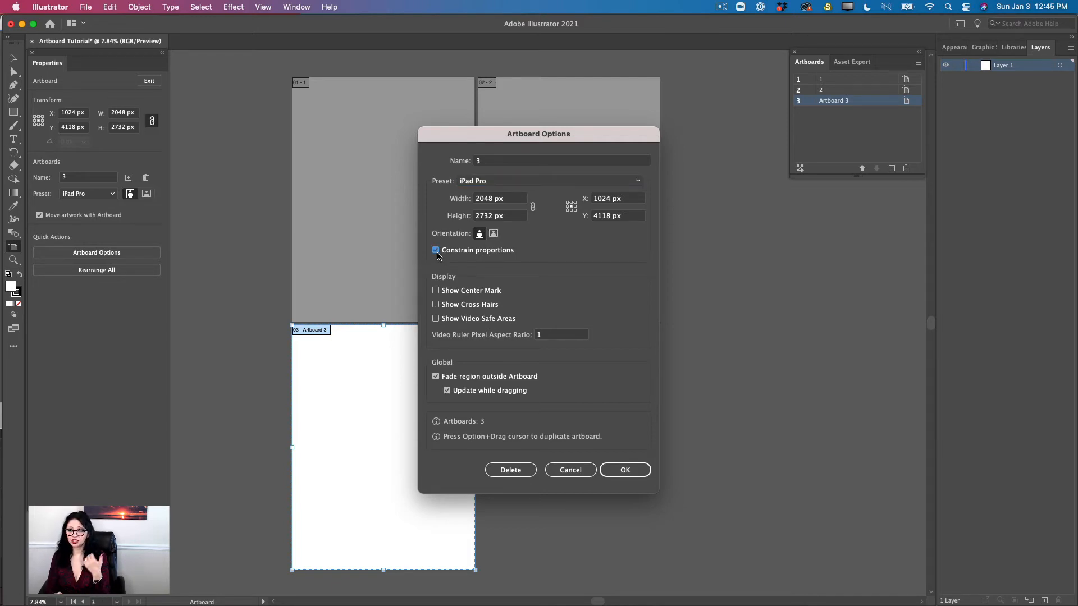
pyautogui.click(436, 250)
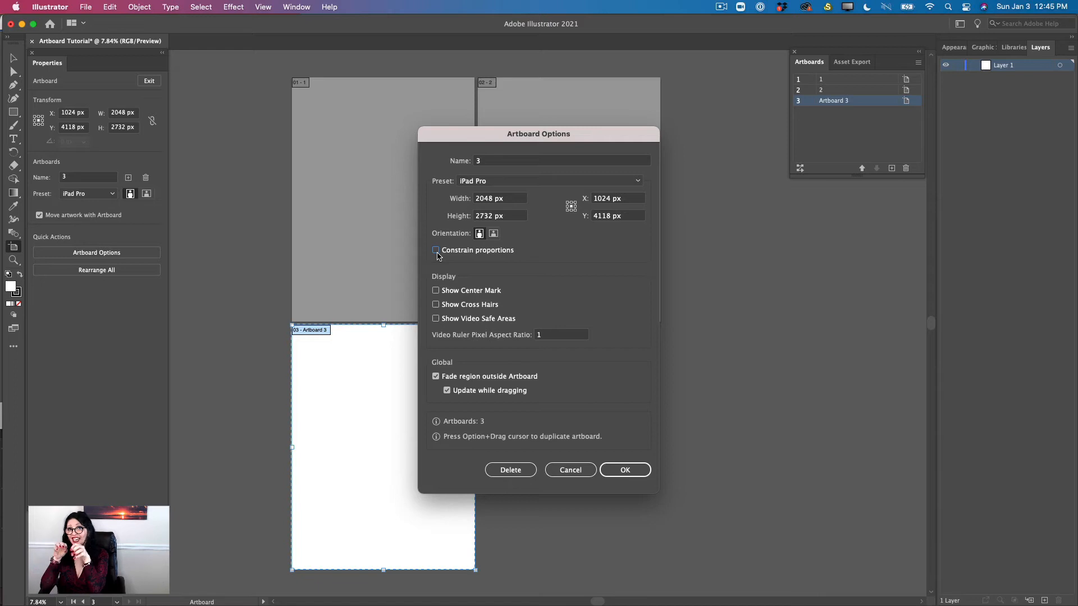
# Step: Give the third artboard the iPhone X preset and turn on its center mark and cross hairs
pyautogui.click(484, 181)
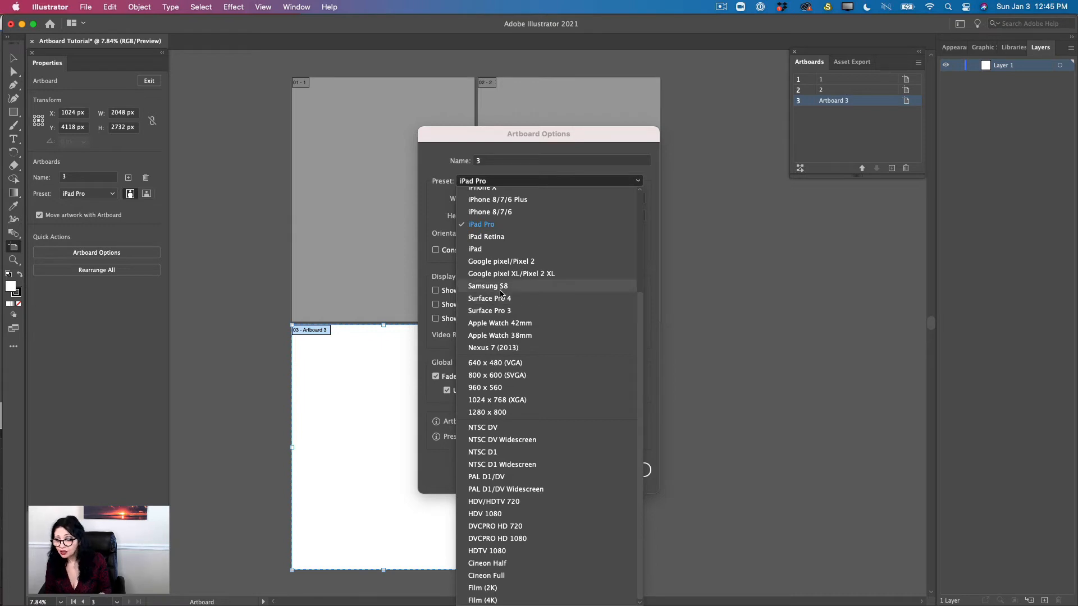
pyautogui.scroll(5, 505, 227)
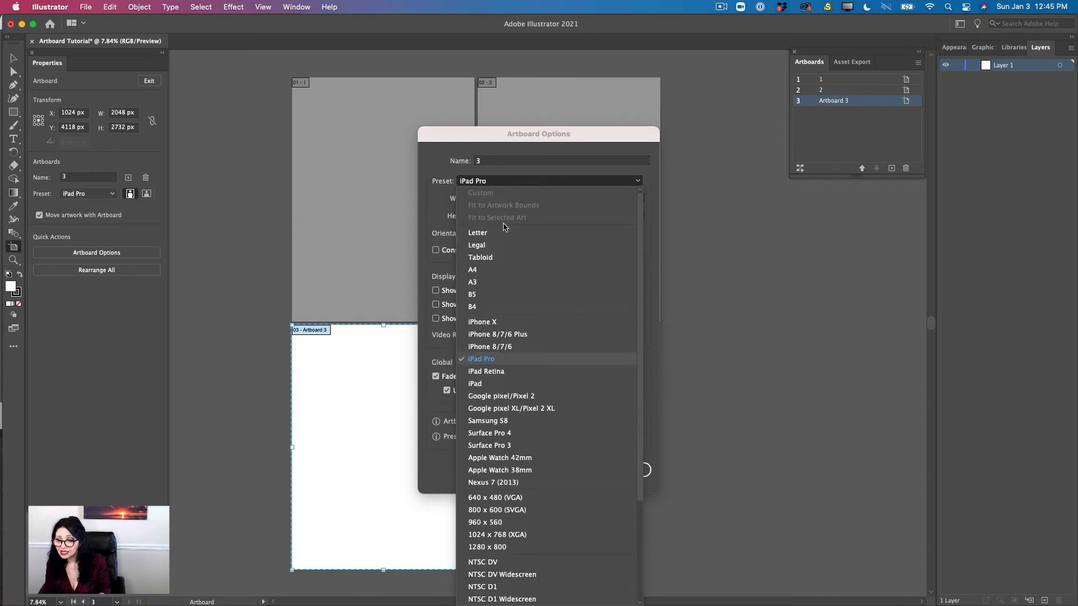
pyautogui.click(491, 322)
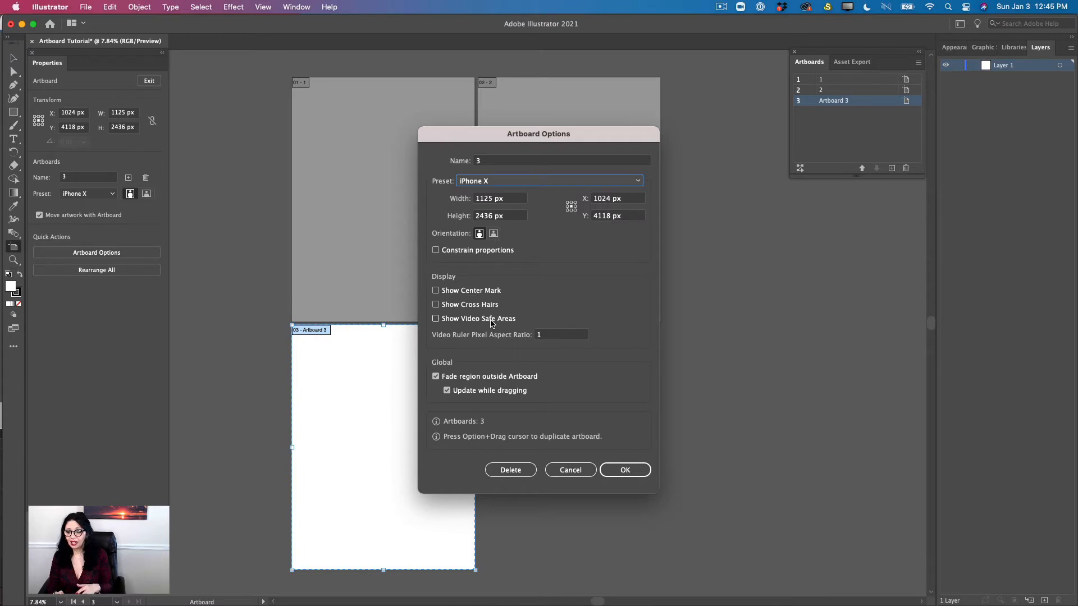
pyautogui.moveTo(514, 138); pyautogui.dragTo(582, 135)
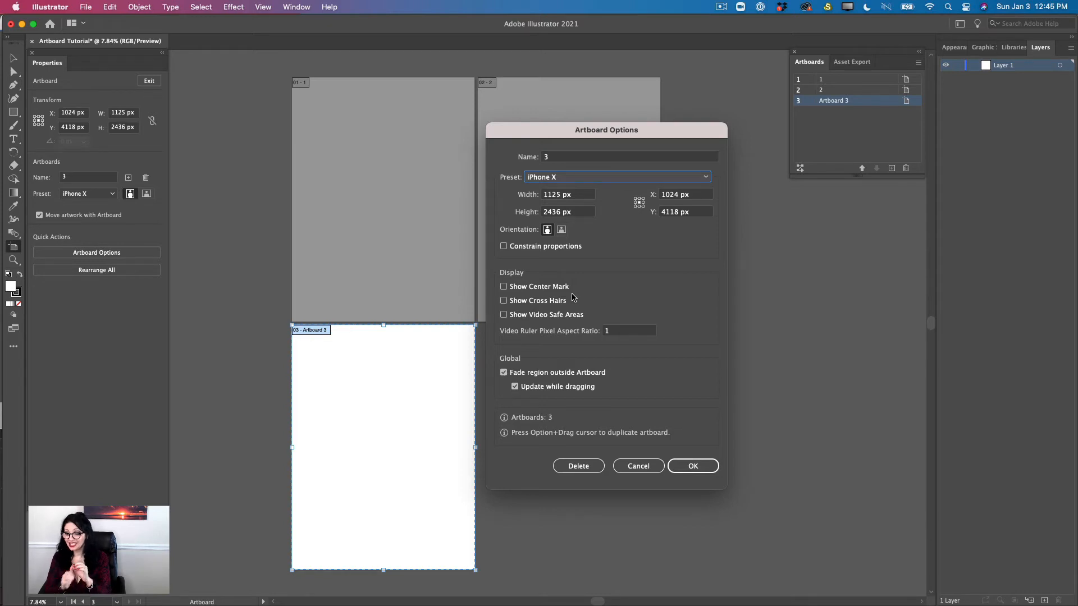
pyautogui.click(506, 289)
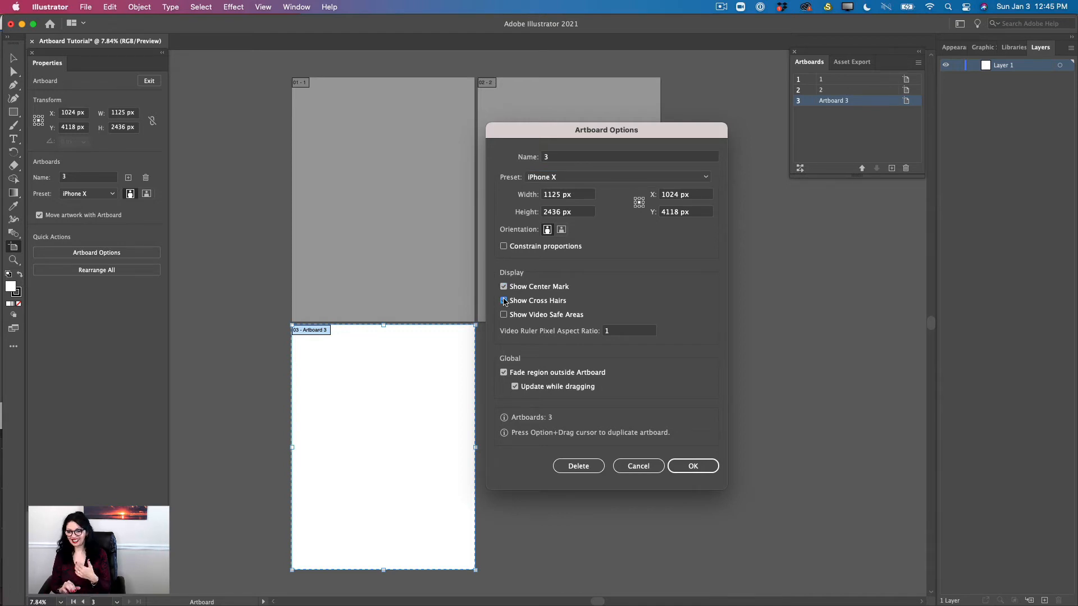
pyautogui.click(693, 466)
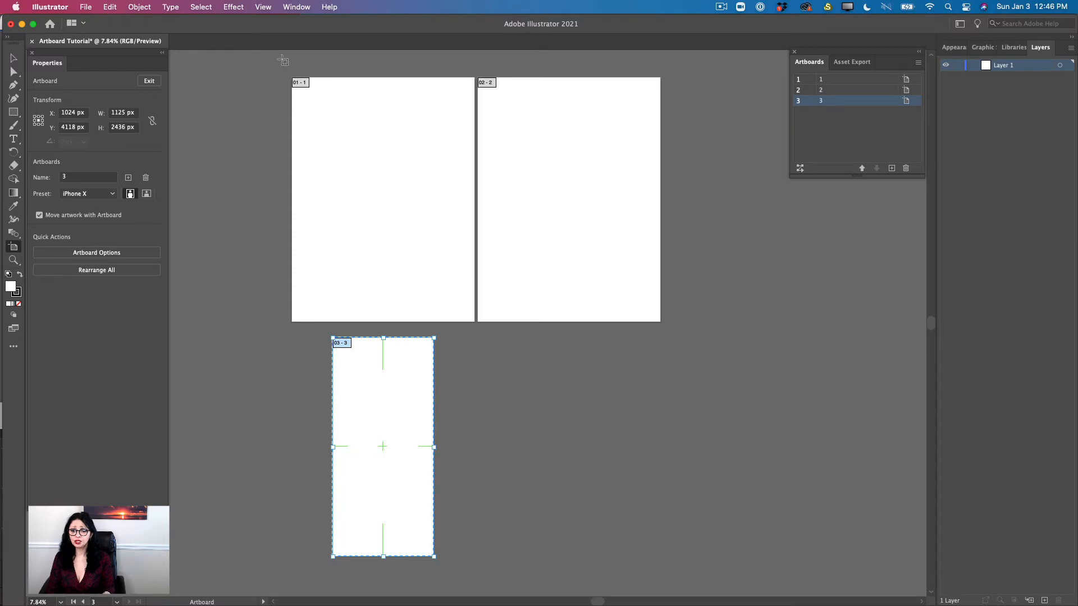
# Step: View the third artboard fitted to the window, and return to a view fitting all three artboards
pyautogui.click(262, 7)
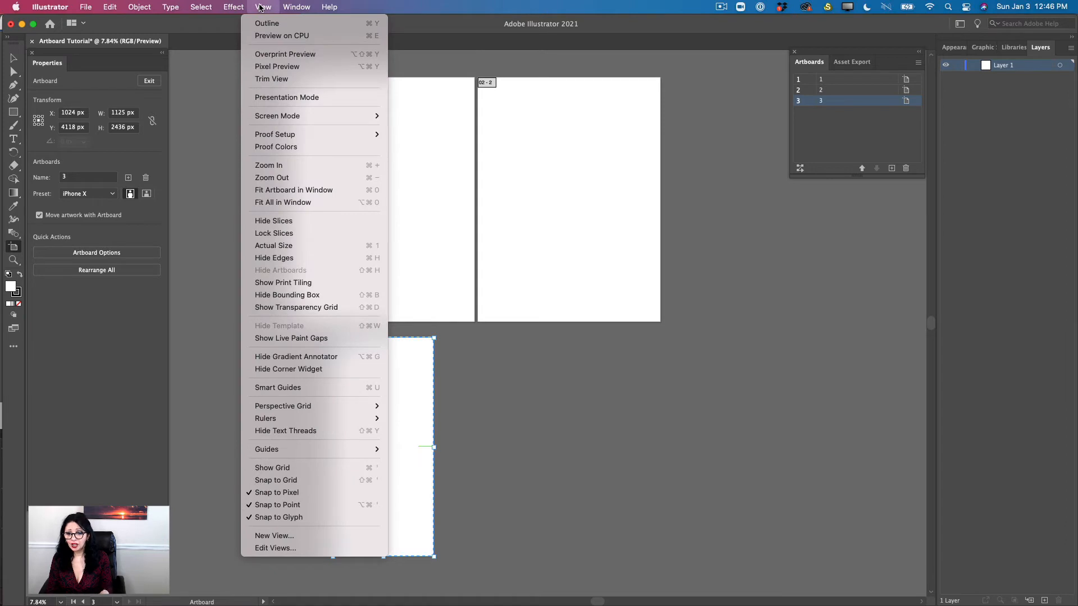
pyautogui.click(275, 191)
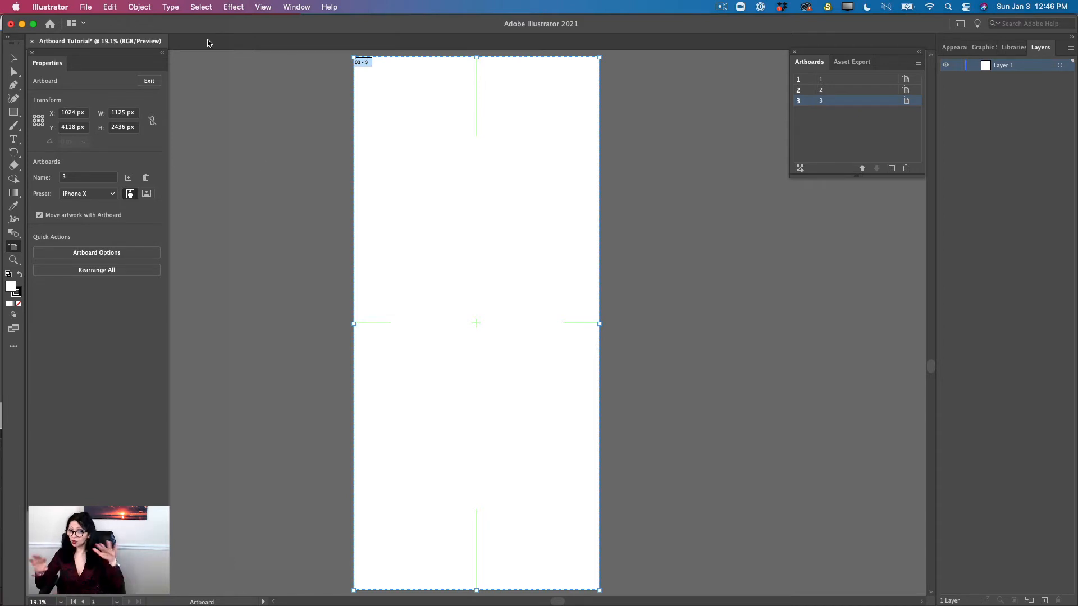
pyautogui.click(261, 7)
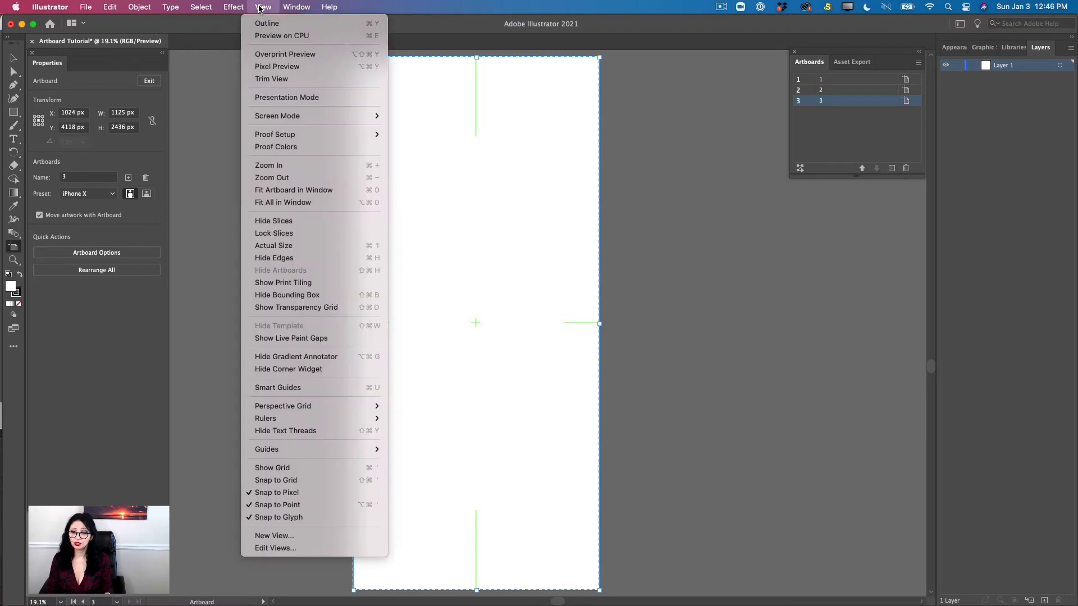
pyautogui.click(310, 204)
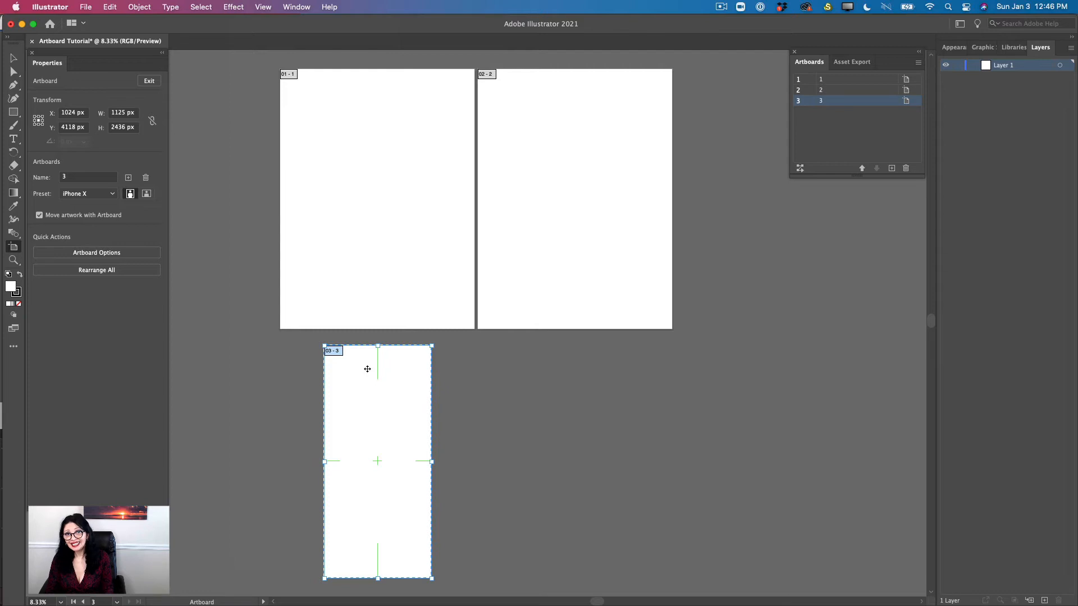
# Step: Shift the third artboard toward the middle, and rearrange all artboards in a grid by column with 3 rows and 9 px spacing
pyautogui.moveTo(367, 370); pyautogui.dragTo(470, 365)
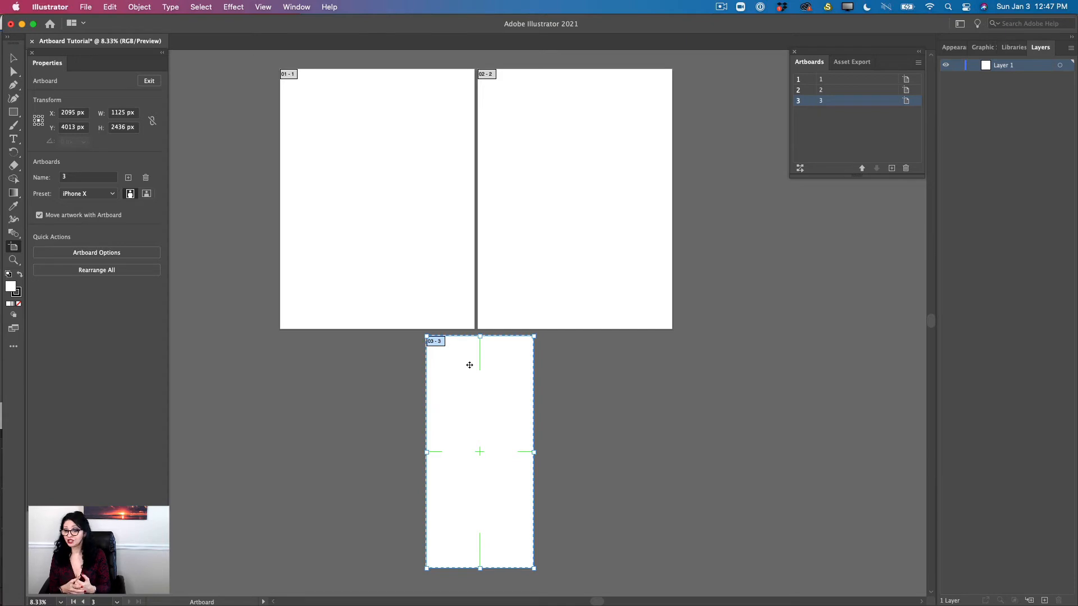
pyautogui.click(800, 169)
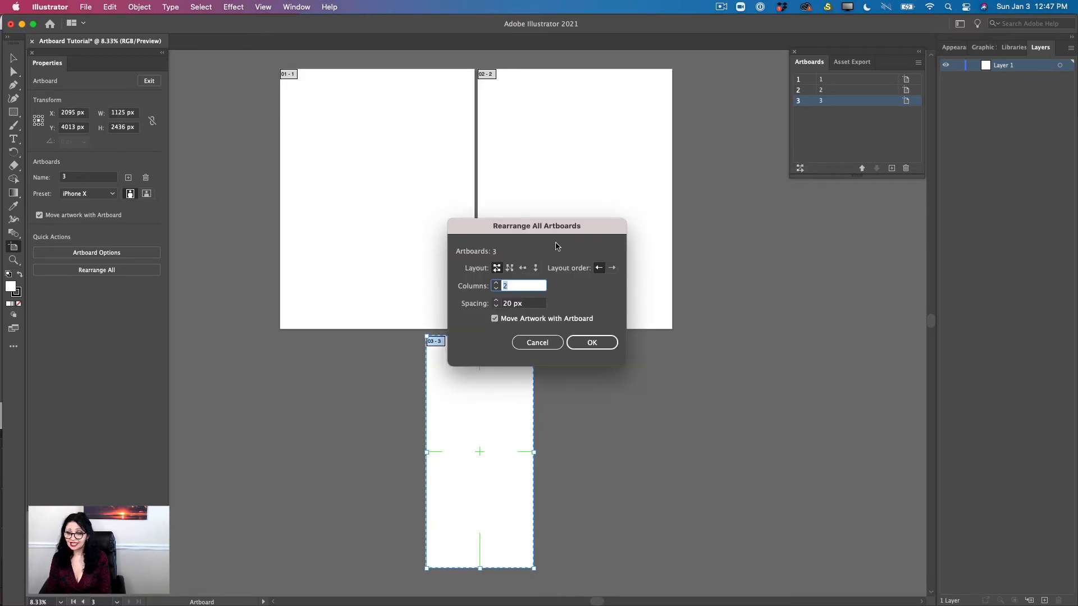
pyautogui.moveTo(585, 231); pyautogui.dragTo(567, 209)
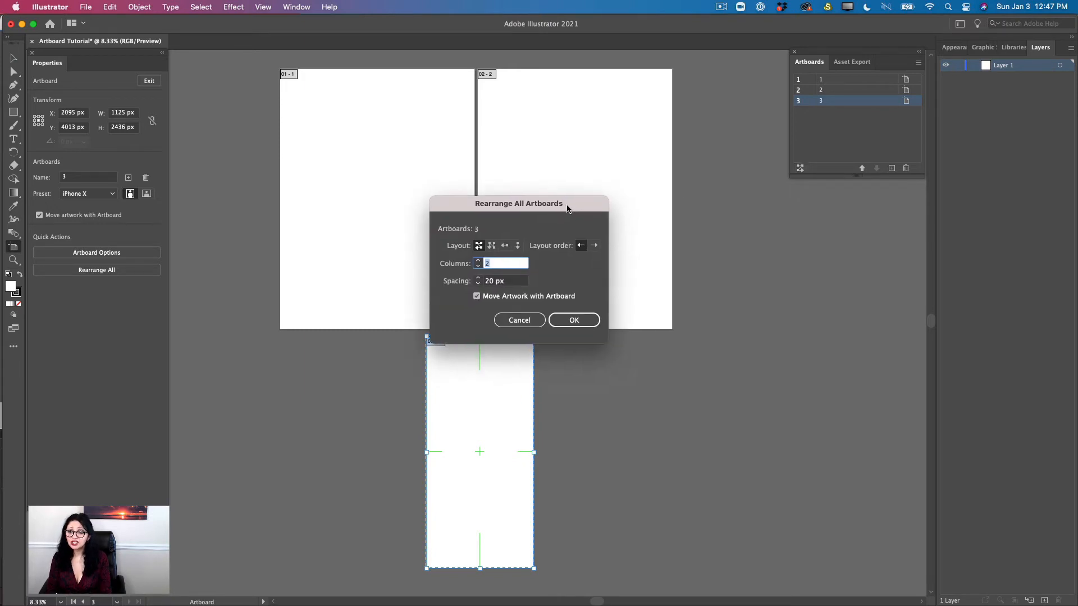
pyautogui.click(493, 246)
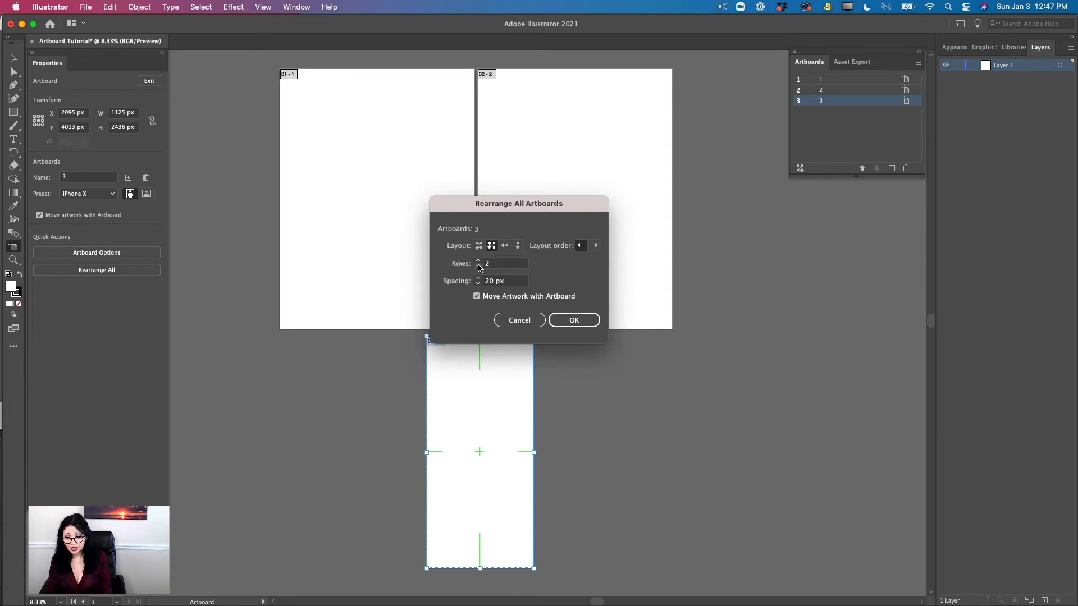
pyautogui.click(479, 262)
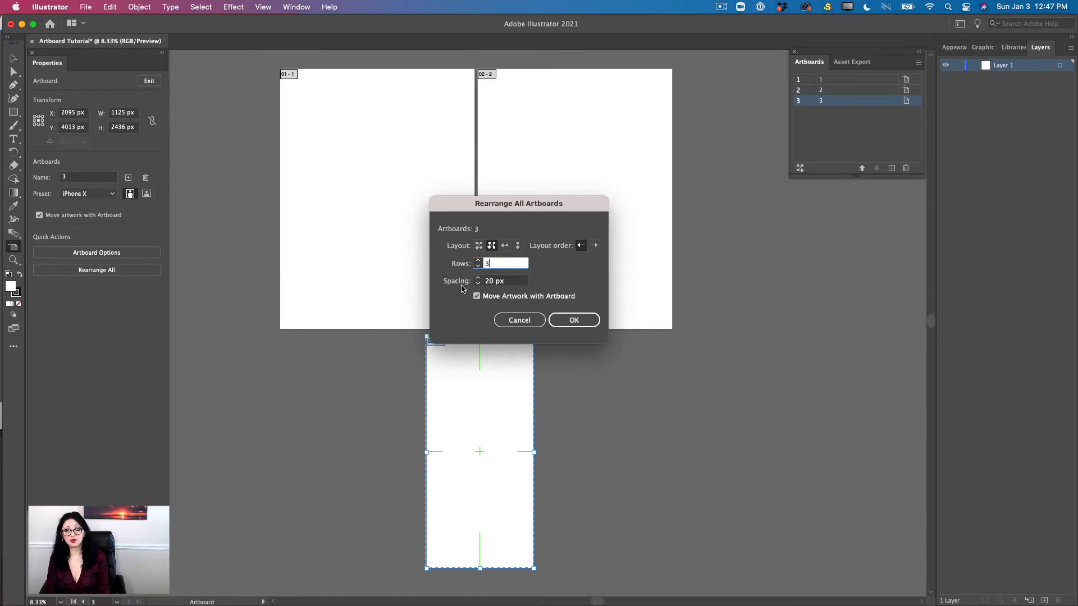
pyautogui.click(478, 284)
pyautogui.click(477, 284)
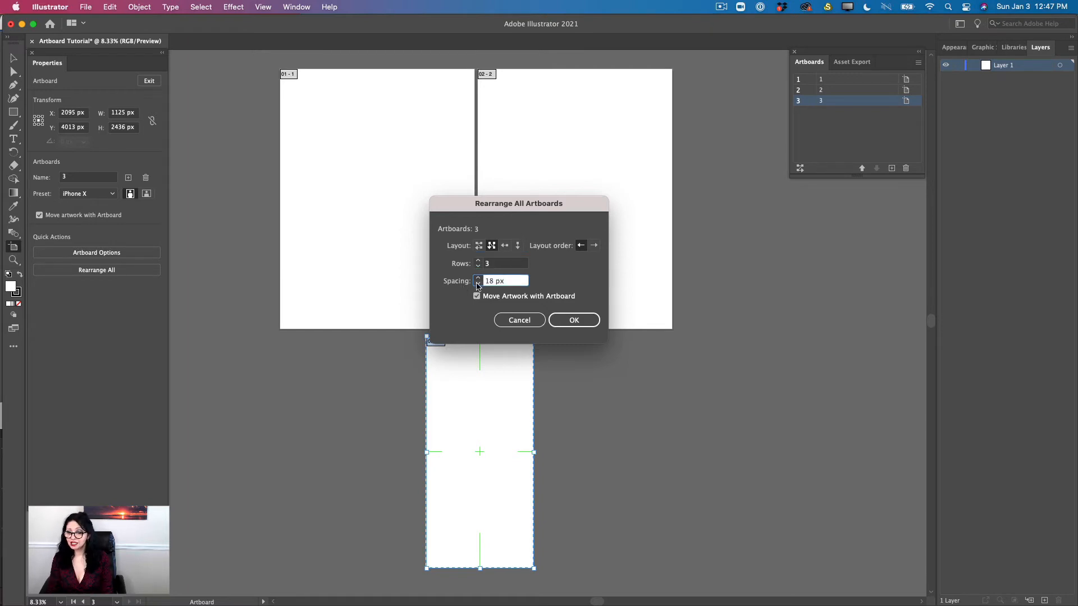
pyautogui.click(477, 283)
pyautogui.click(478, 283)
pyautogui.click(478, 284)
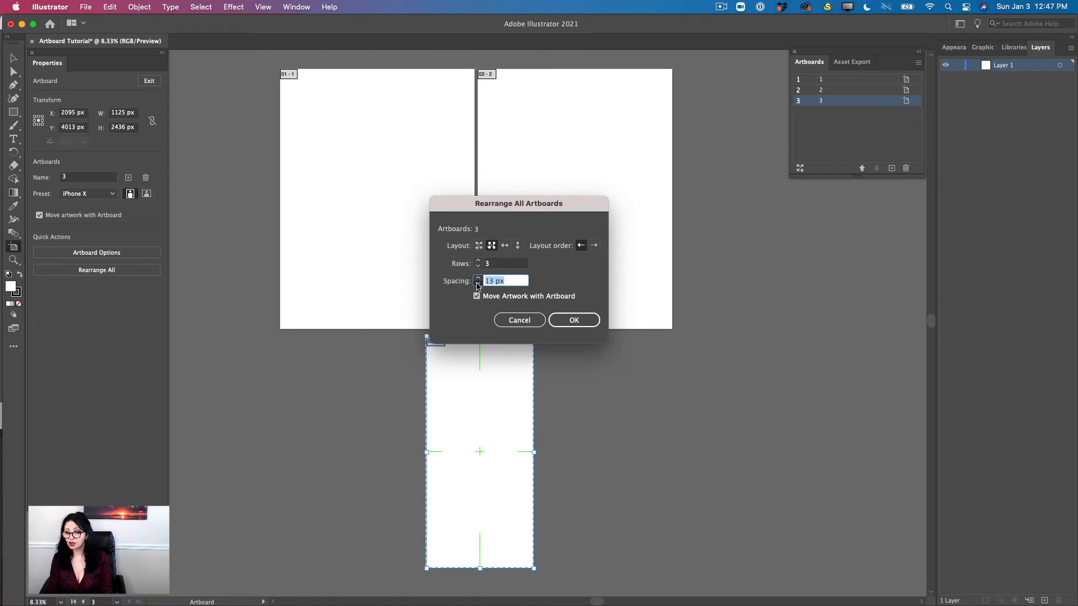
pyautogui.click(478, 283)
pyautogui.click(478, 285)
pyautogui.click(478, 284)
pyautogui.click(477, 284)
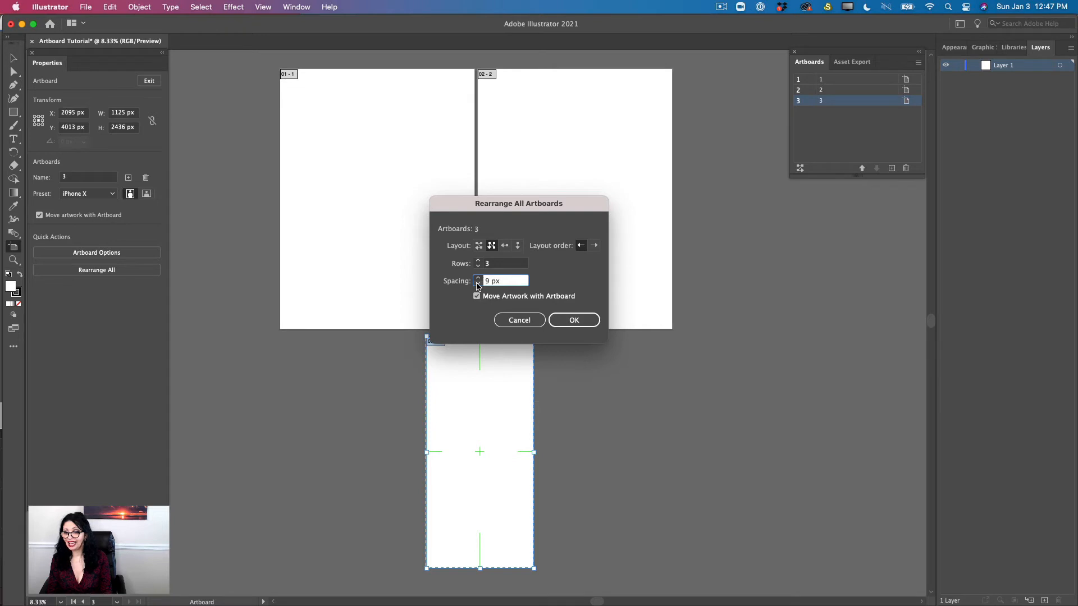
pyautogui.click(568, 324)
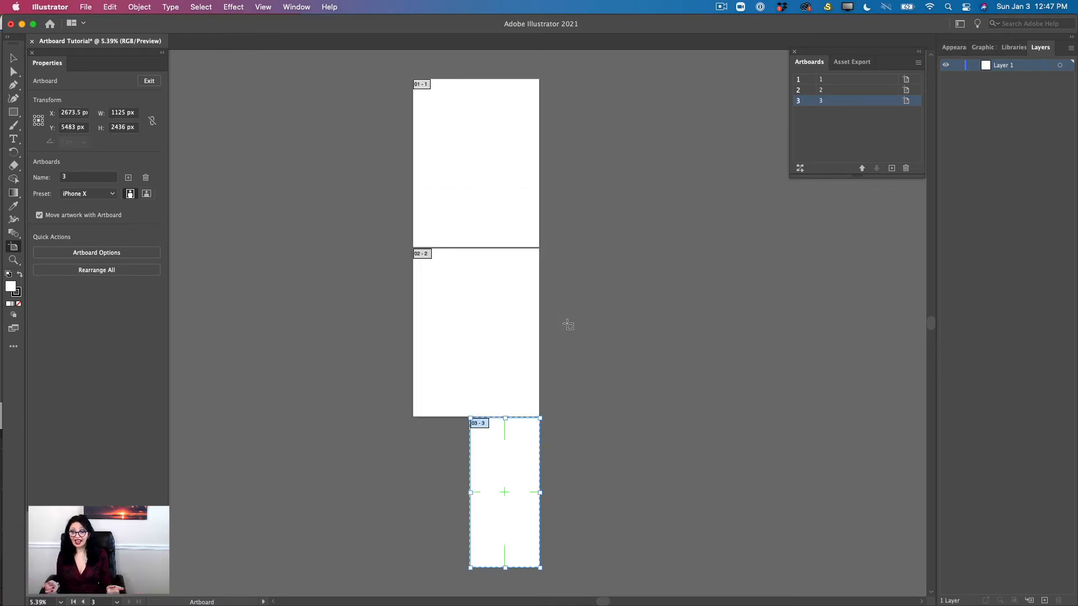
# Step: Rearrange all artboards again with the number of rows set to 2
pyautogui.click(800, 169)
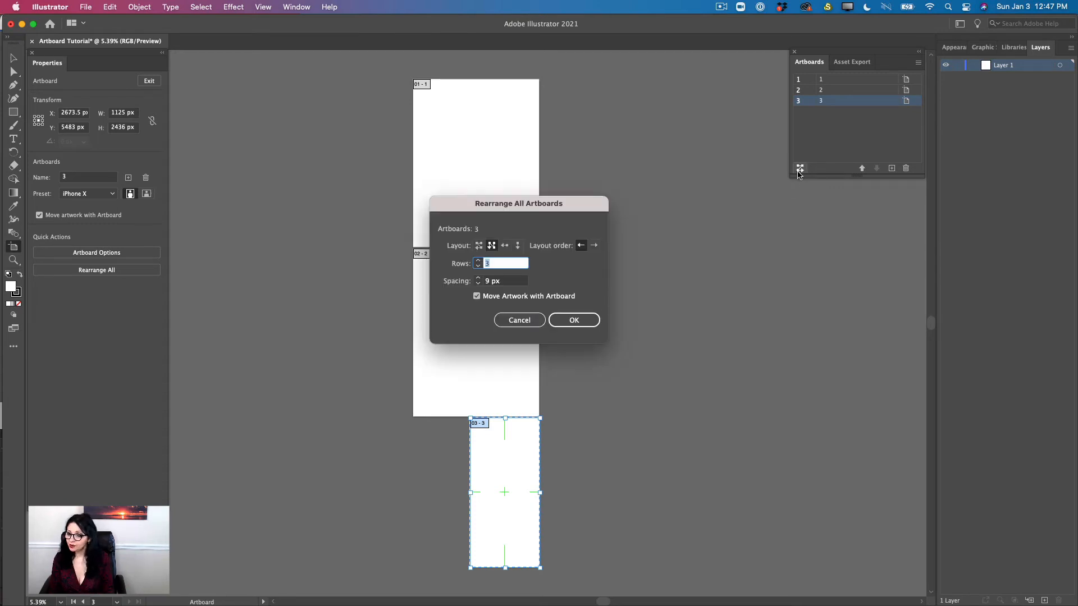
pyautogui.click(478, 267)
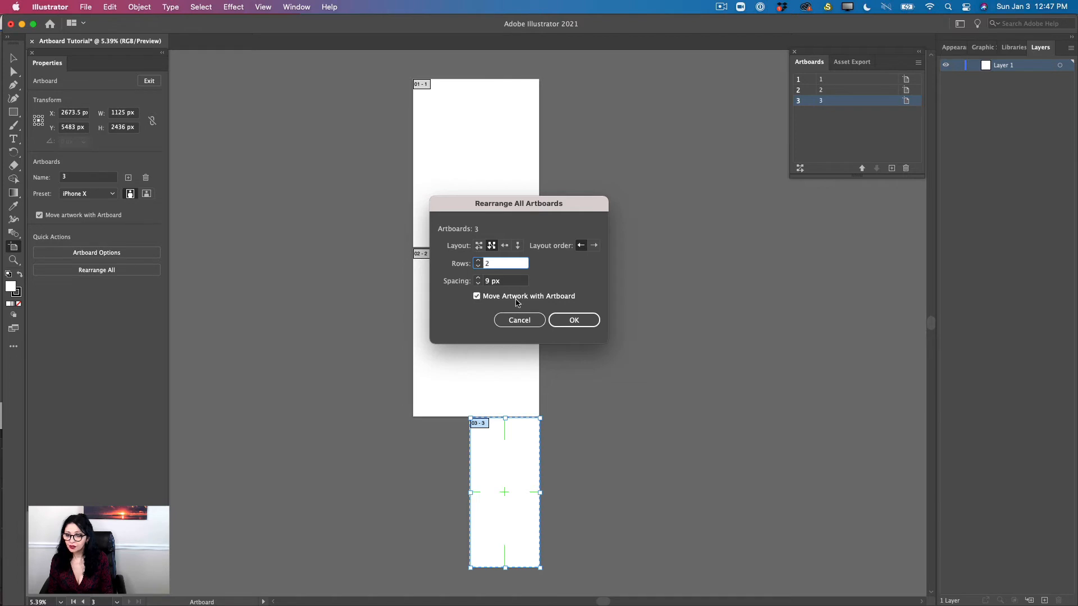
pyautogui.click(575, 321)
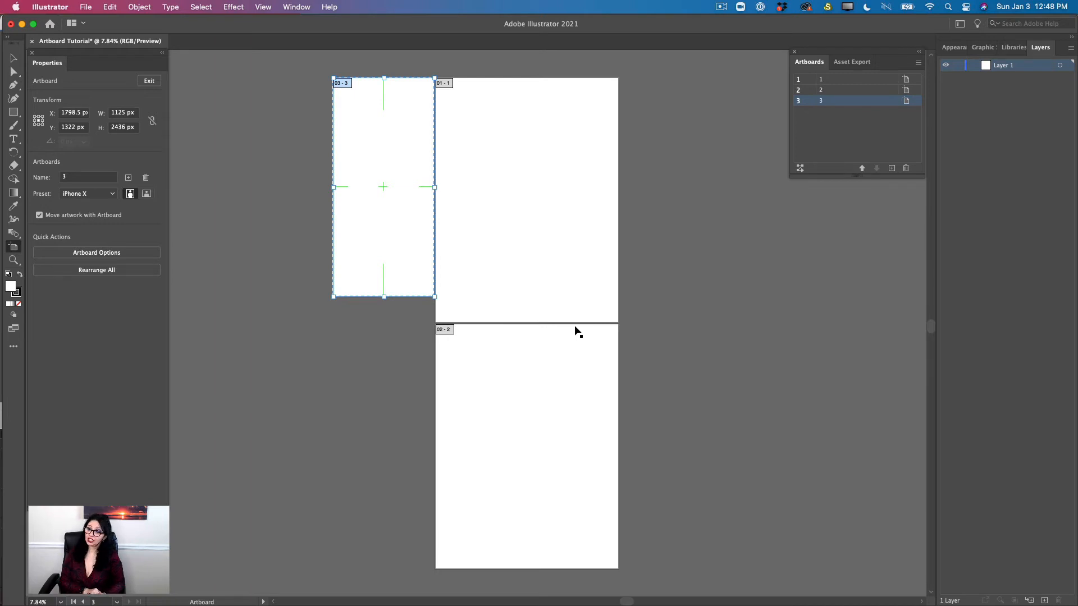
# Step: Add a fourth artboard to the document at the iPhone X size of the selected artboard 3
pyautogui.click(892, 168)
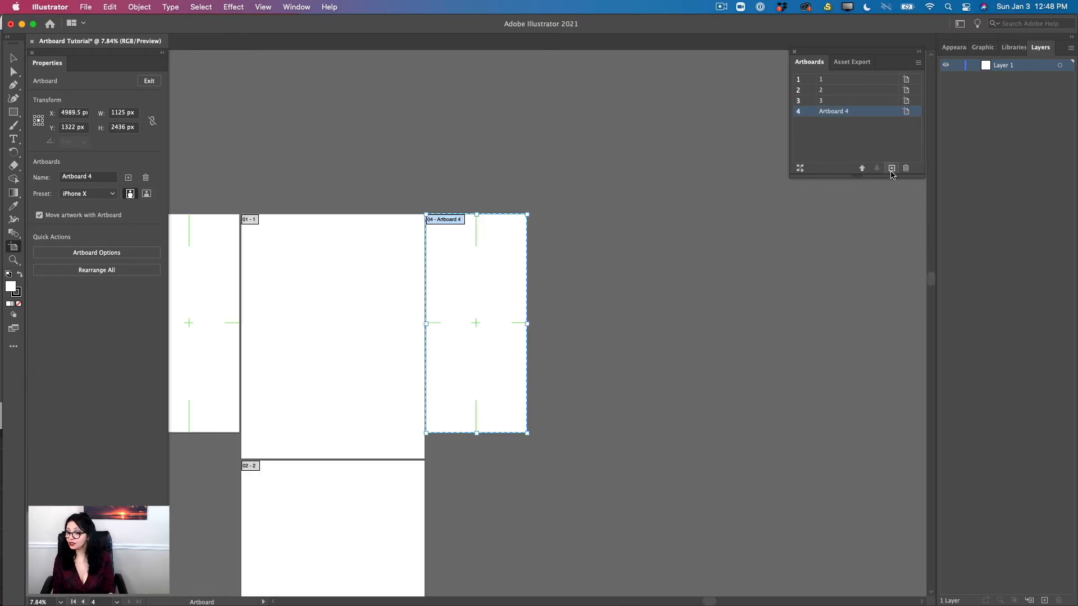
pyautogui.scroll(-4, 686, 309)
pyautogui.hscroll(-2, 686, 308)
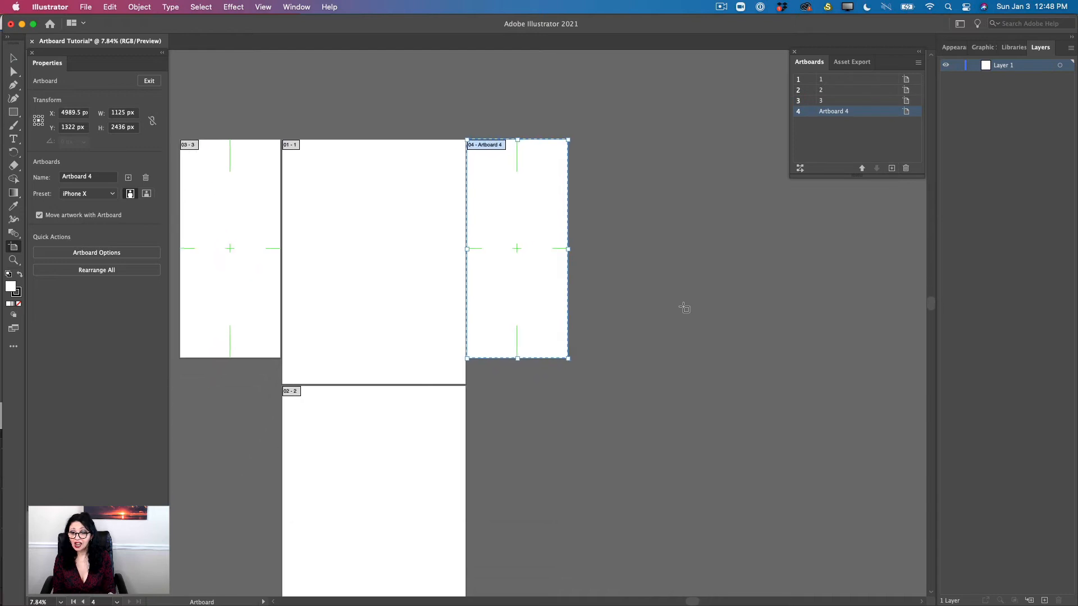
pyautogui.scroll(-1, 684, 308)
pyautogui.hscroll(-1, 684, 308)
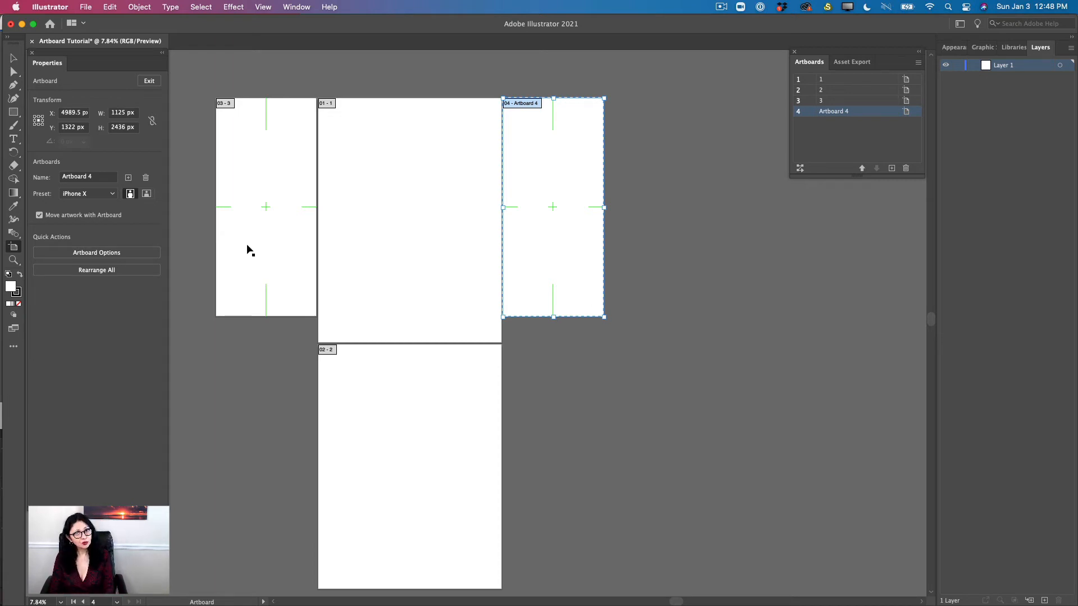
pyautogui.scroll(-3, 554, 207)
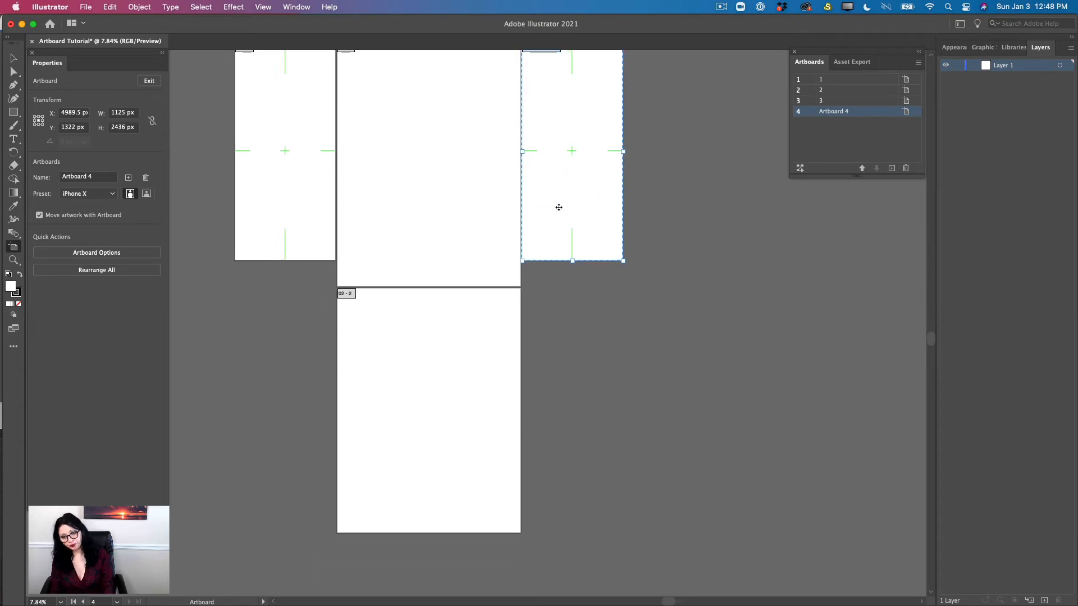
# Step: Select artboard 2 and add a new artboard of the same iPad Pro size beside it
pyautogui.click(460, 384)
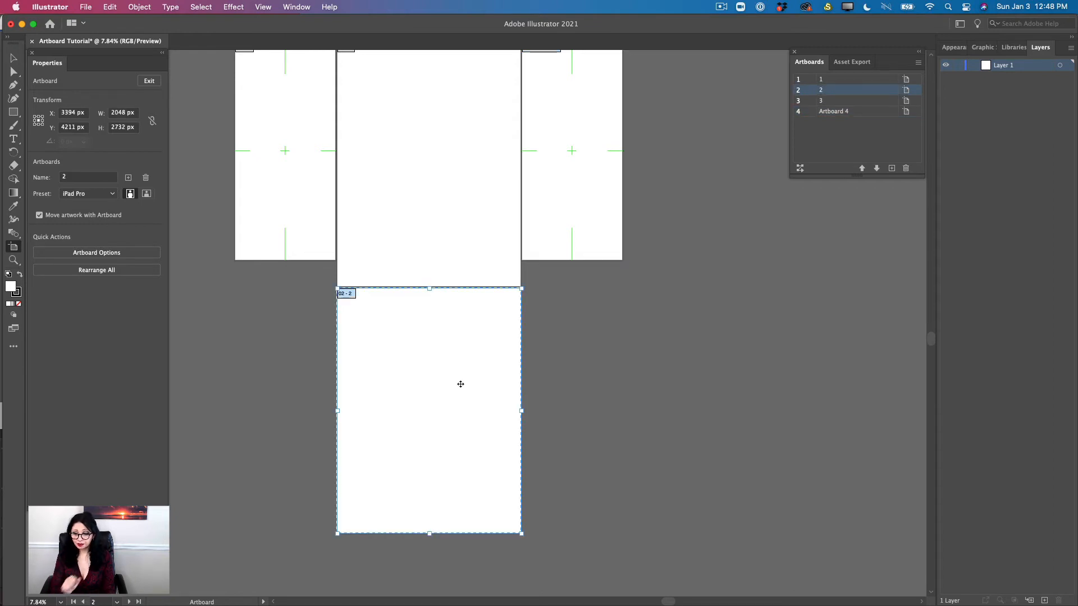
pyautogui.click(891, 169)
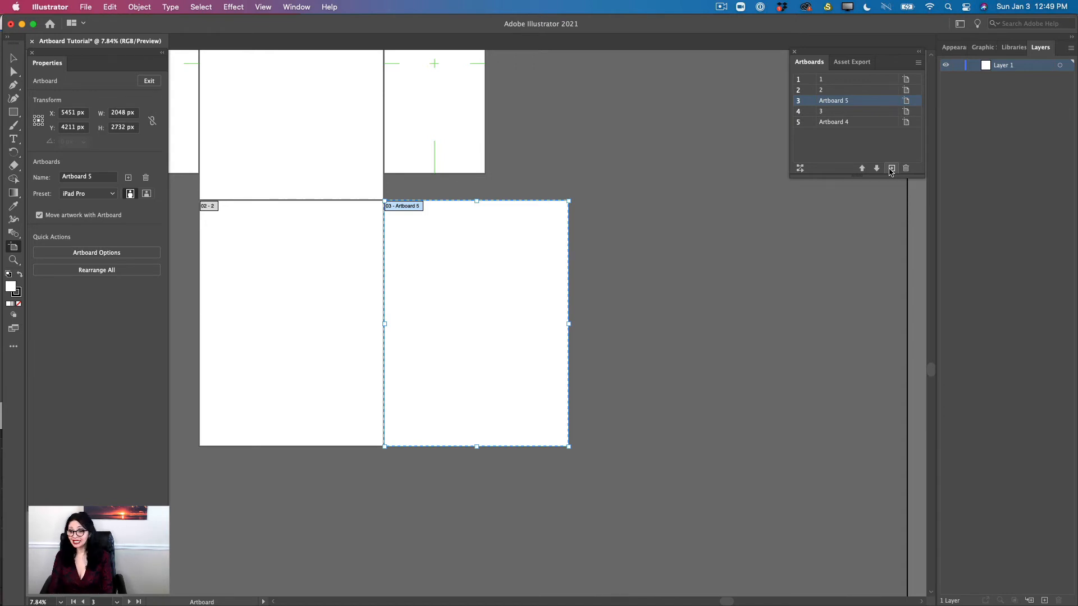
pyautogui.hscroll(-5, 393, 265)
pyautogui.scroll(3, 393, 264)
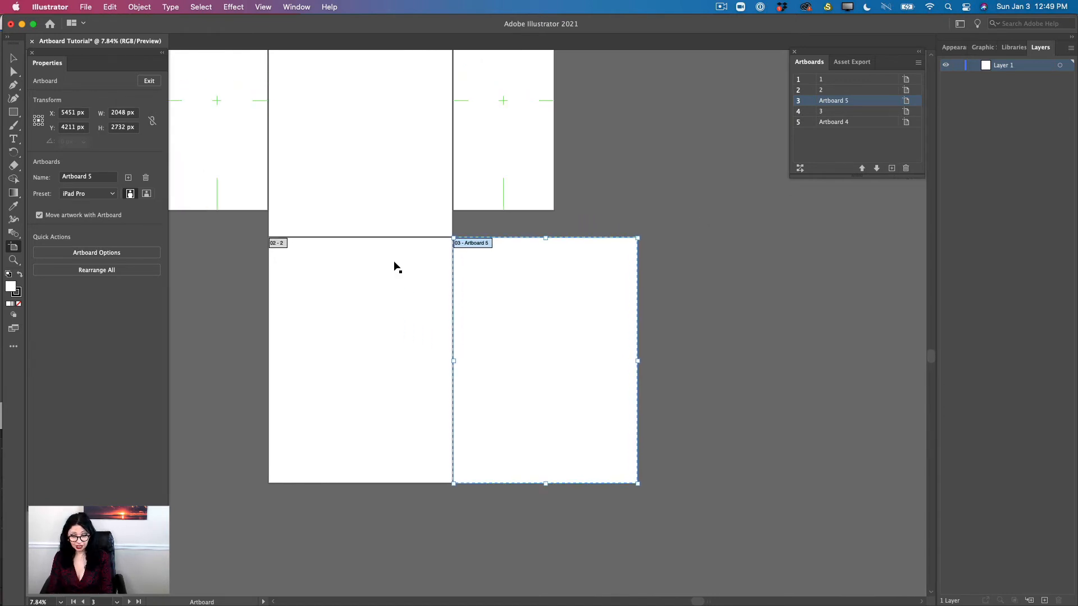
pyautogui.scroll(2, 394, 265)
pyautogui.hscroll(-1, 395, 265)
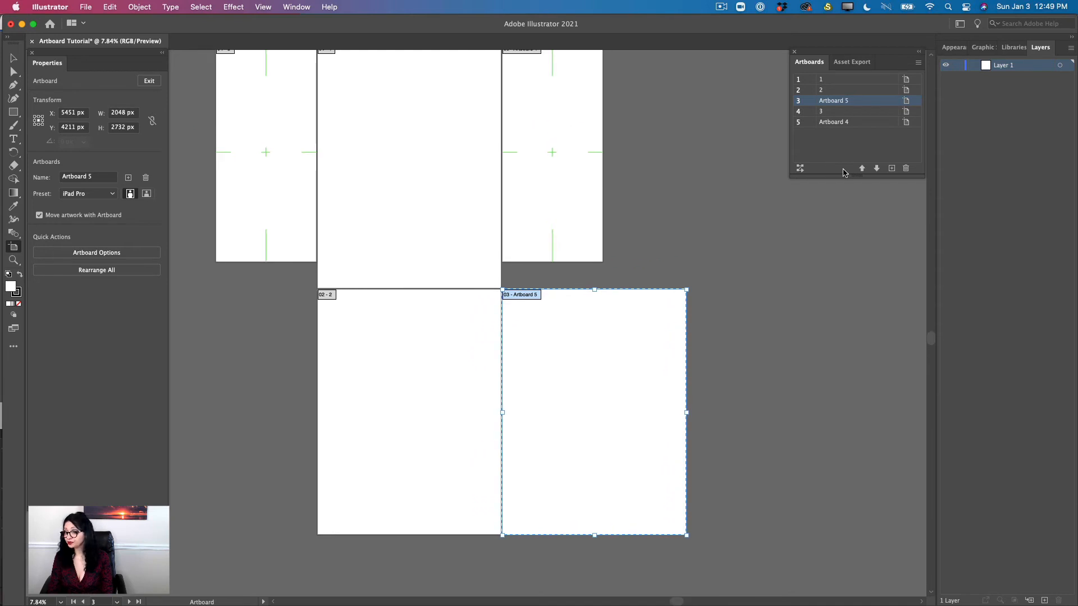
# Step: Reorder Artboard 5 to first and back to second place in the artboard list, and check its options without changing them
pyautogui.click(863, 169)
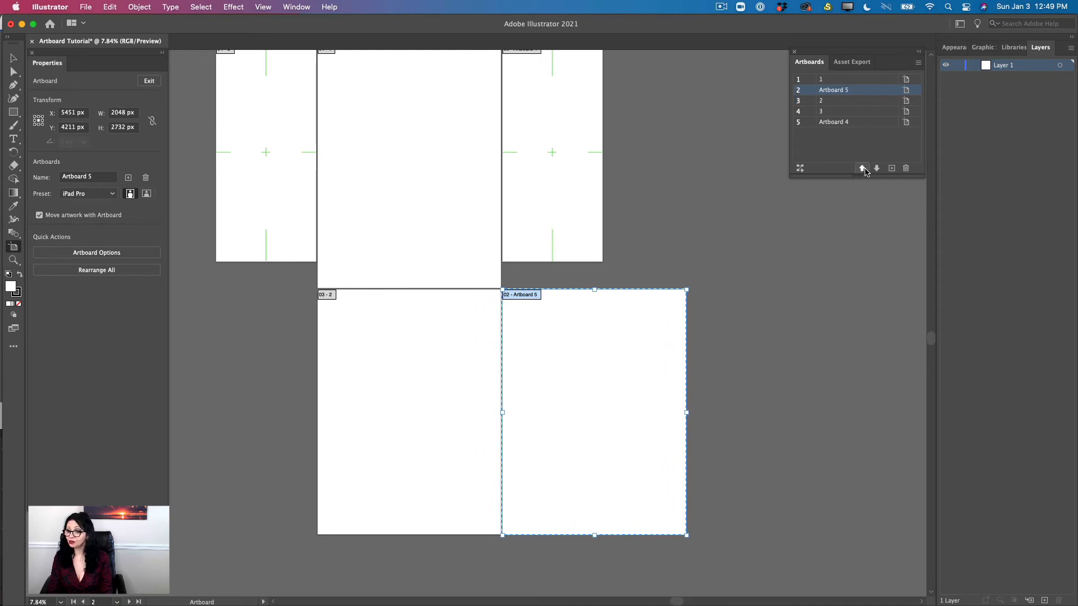
pyautogui.click(863, 169)
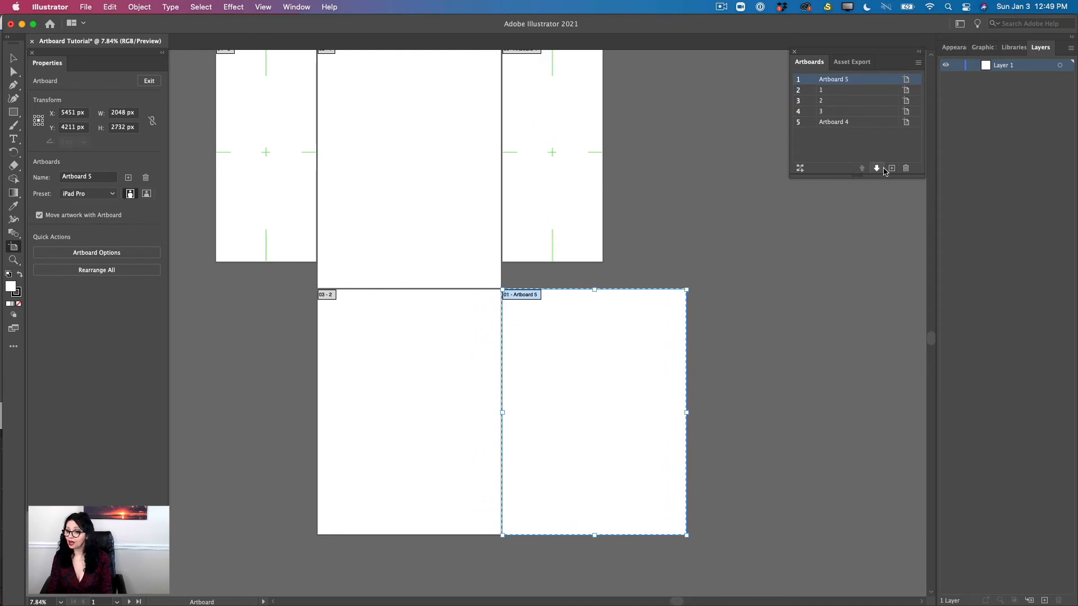
pyautogui.click(878, 169)
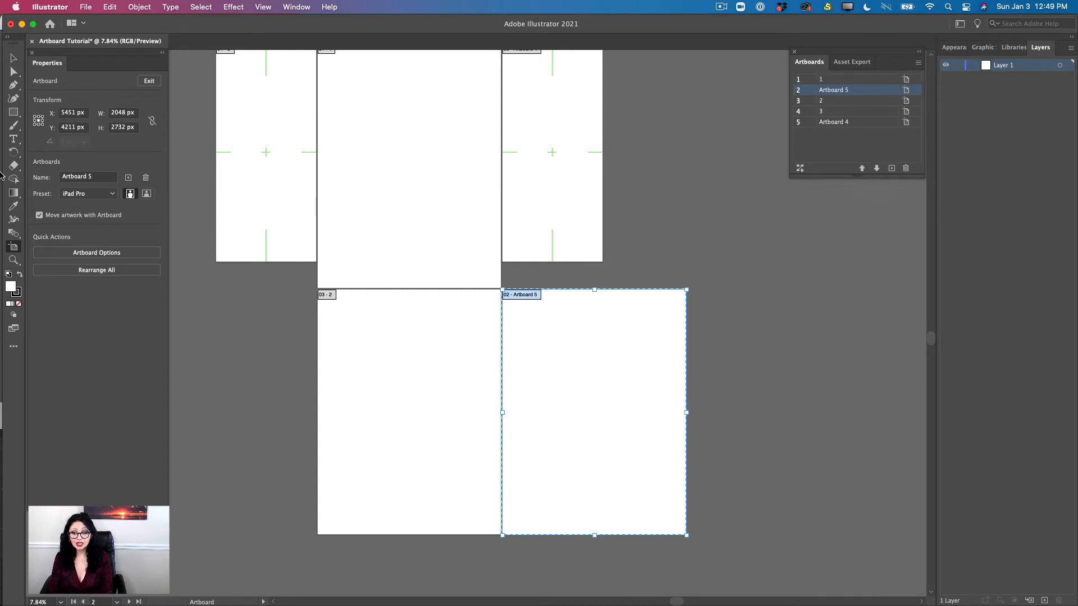
pyautogui.click(73, 253)
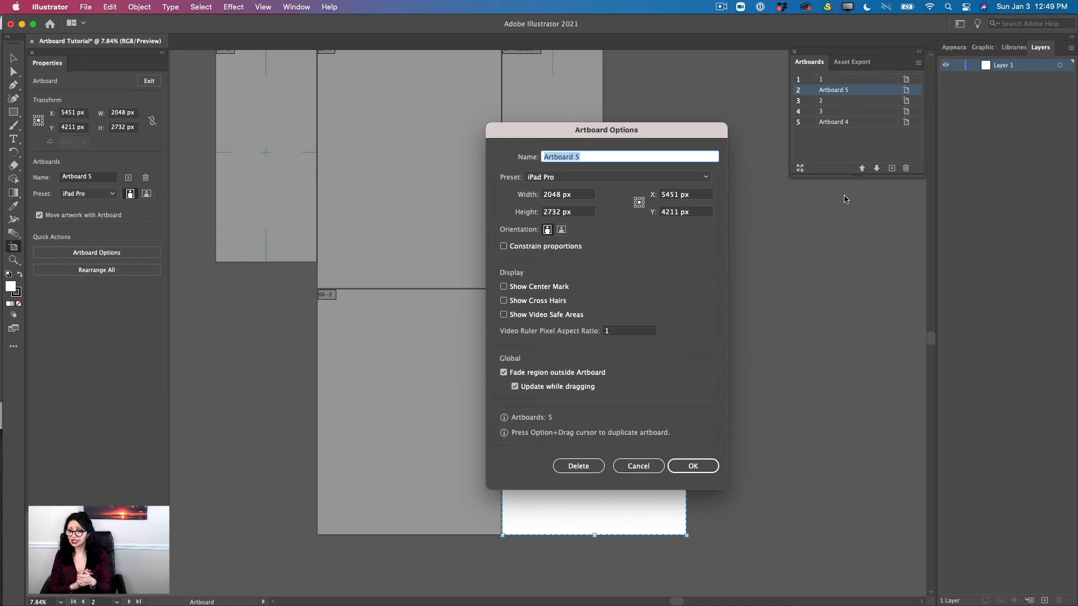
pyautogui.click(636, 469)
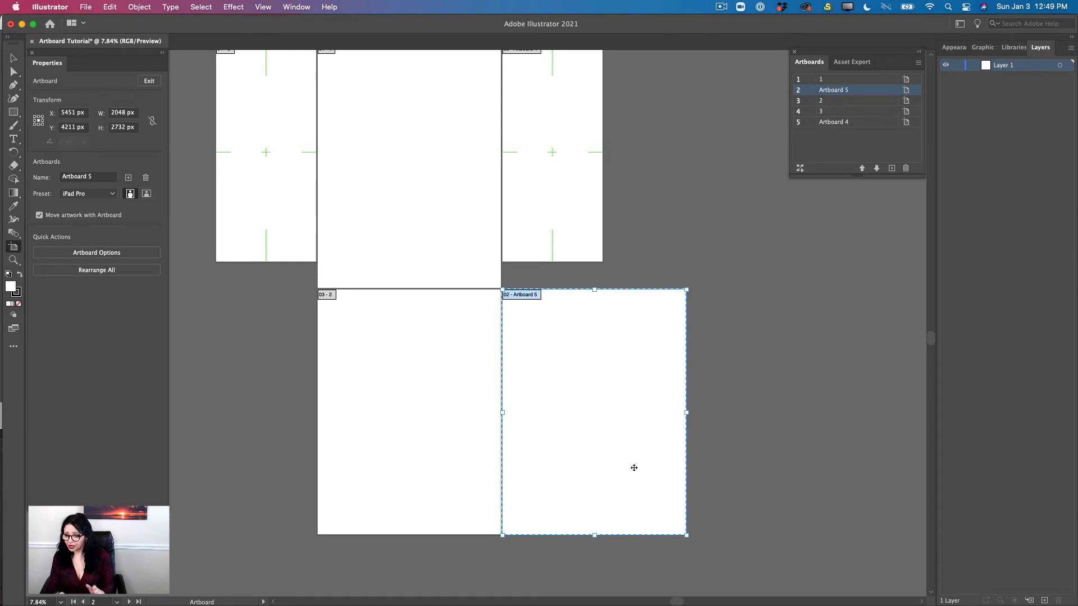
# Step: Draw a text area about 1412 by 739 px on Artboard 5 and replace its placeholder content with "Text"
pyautogui.scroll(2, 634, 468)
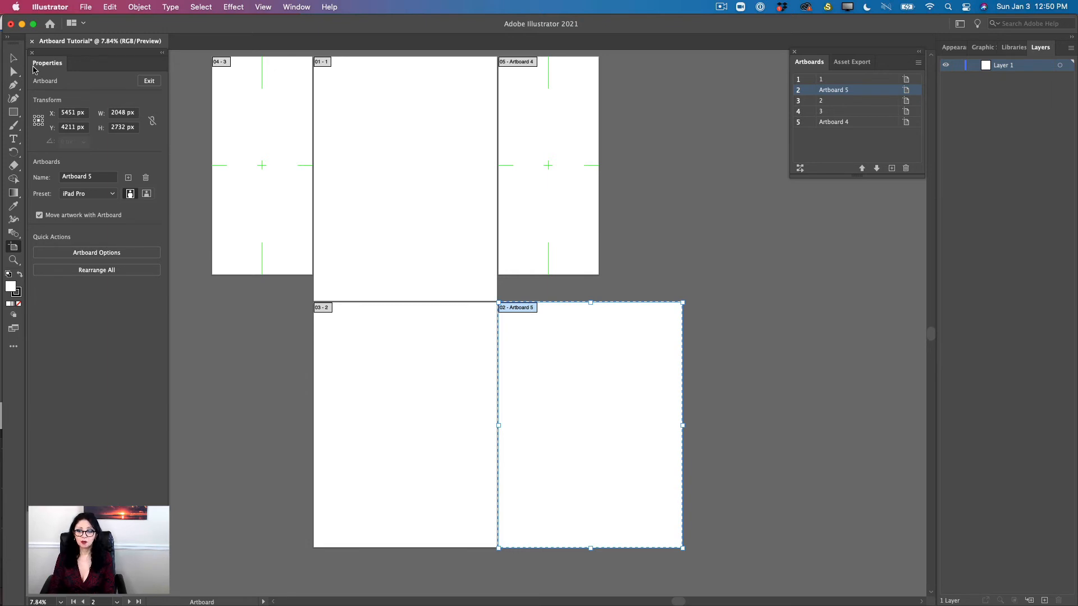
pyautogui.click(13, 139)
pyautogui.moveTo(525, 383); pyautogui.dragTo(652, 447)
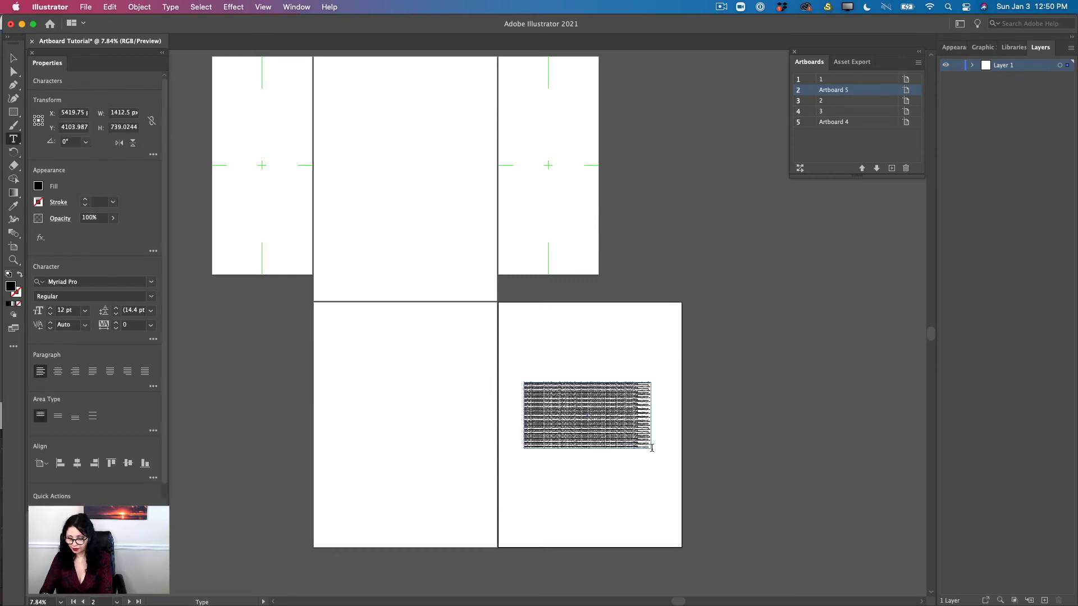
pyautogui.press('BackSpace')
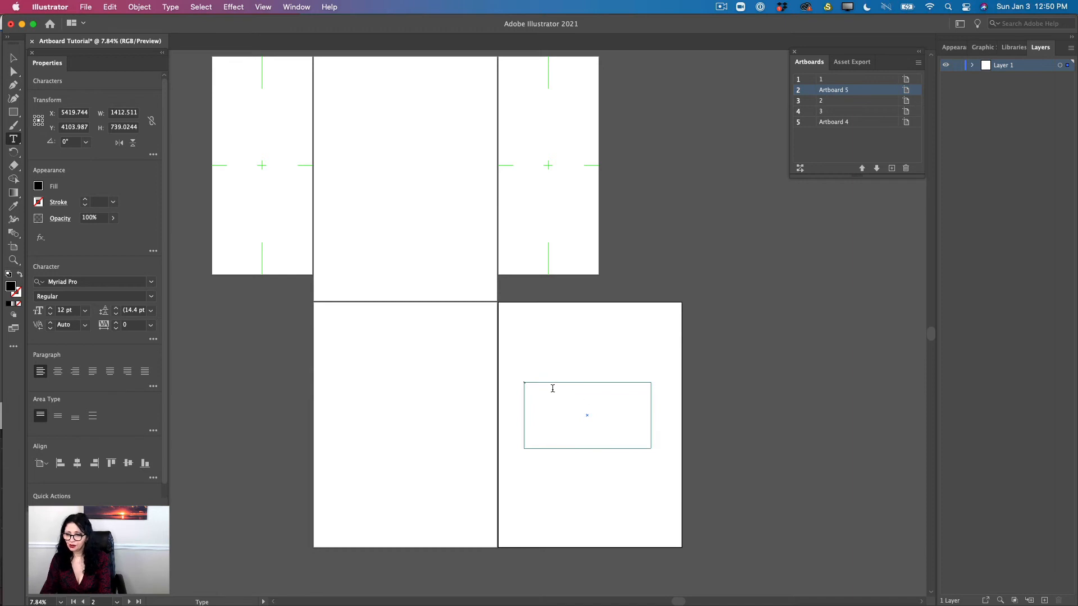
# Step: Increase the font size of the word "Text" on Artboard 5 to 260 pt
pyautogui.click(50, 308)
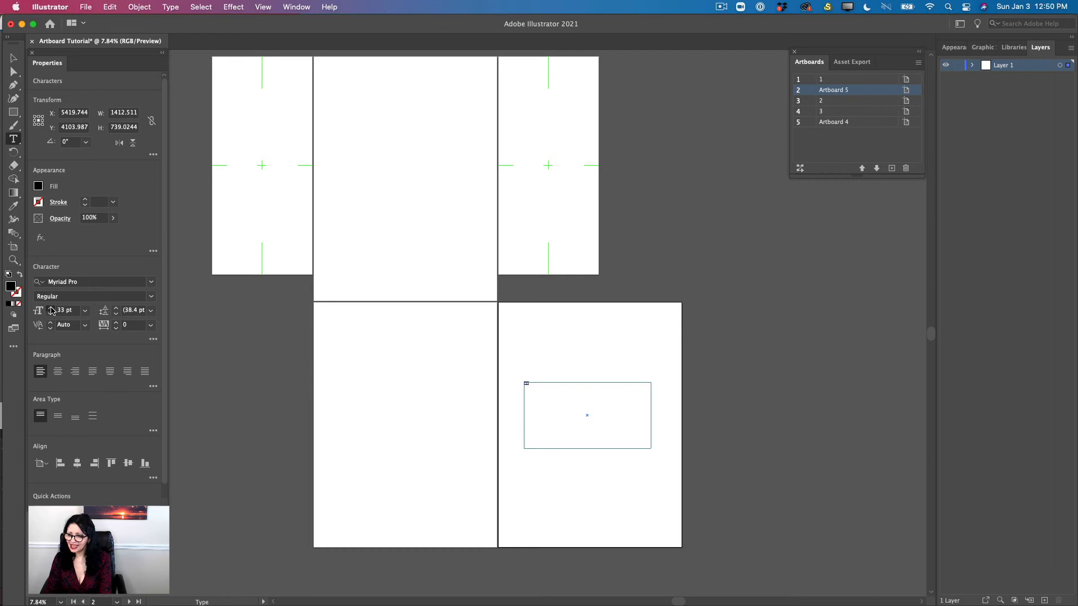
pyautogui.click(50, 309)
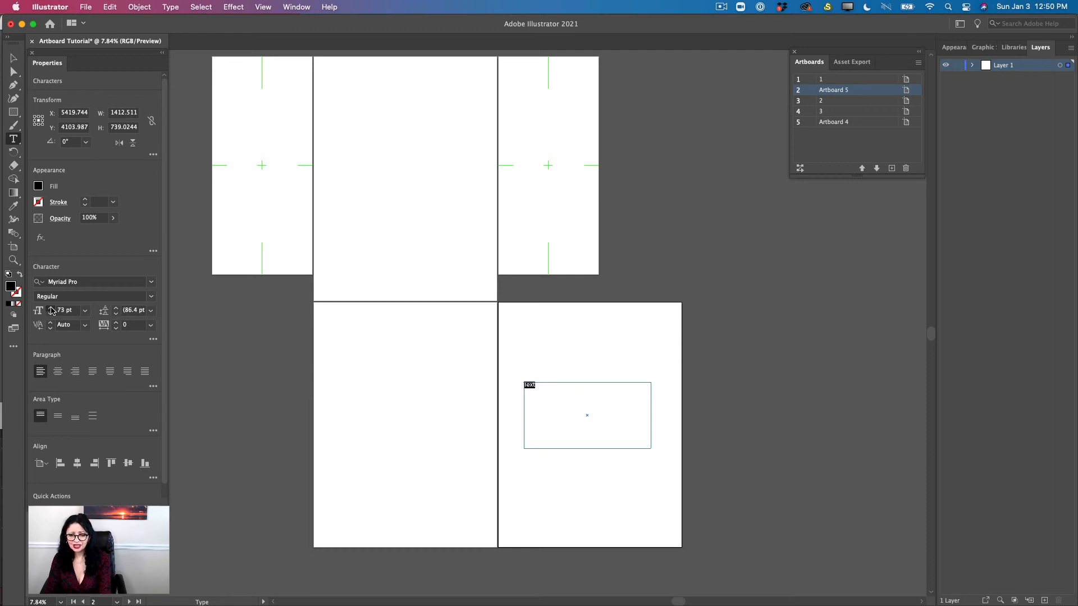
pyautogui.click(51, 309)
pyautogui.click(50, 309)
pyautogui.click(51, 308)
pyautogui.click(50, 309)
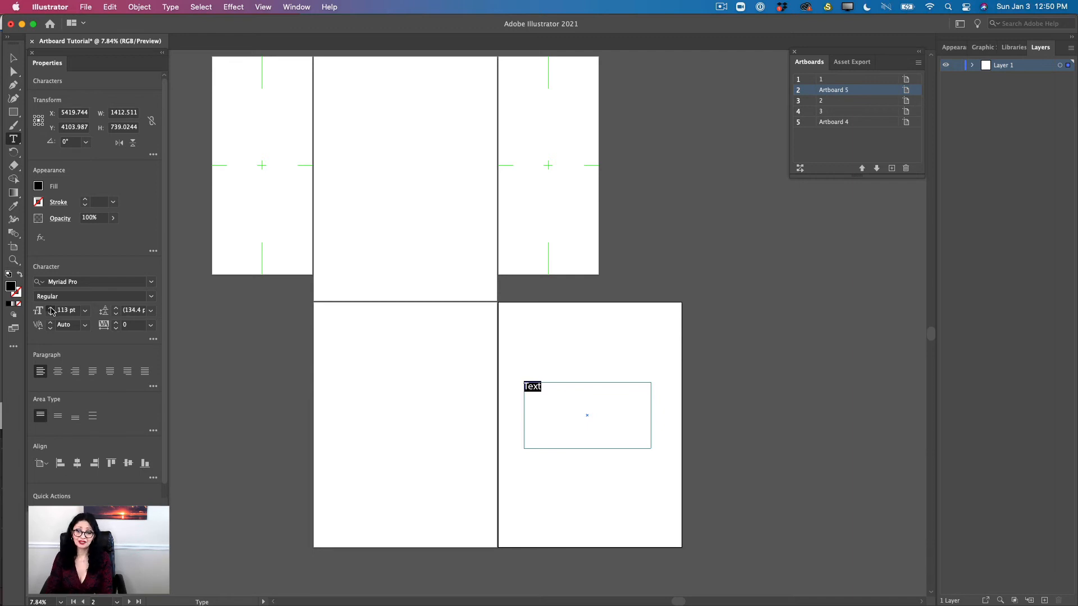
pyautogui.click(50, 308)
pyautogui.click(51, 309)
pyautogui.click(51, 309)
pyautogui.click(50, 308)
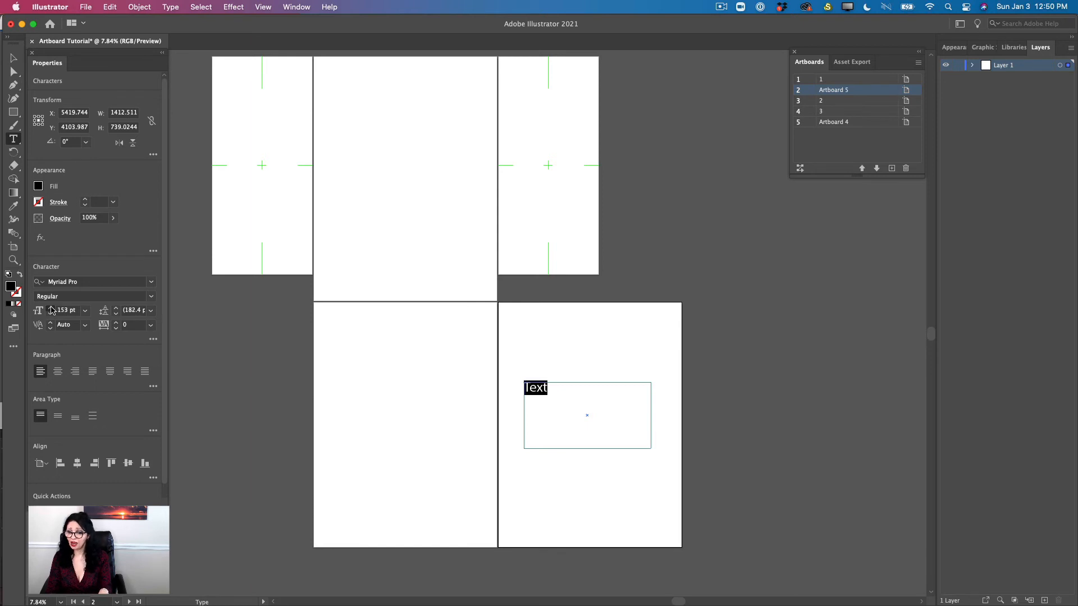
pyautogui.click(50, 308)
pyautogui.click(50, 309)
pyautogui.click(50, 309)
pyautogui.click(50, 309)
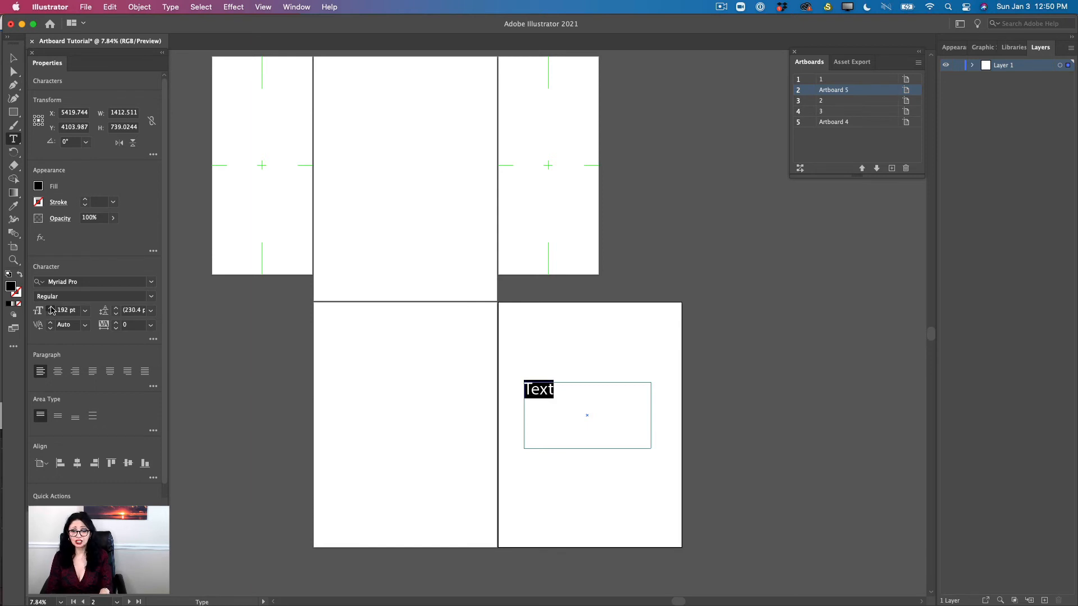
pyautogui.click(50, 309)
pyautogui.click(50, 308)
pyautogui.click(51, 309)
pyautogui.click(51, 309)
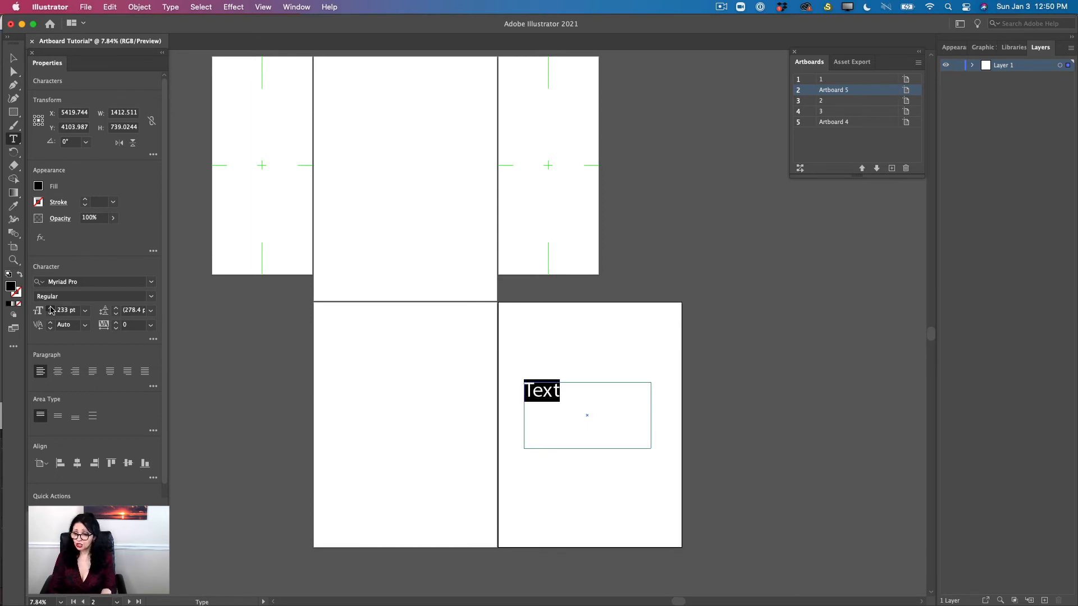
pyautogui.click(51, 309)
pyautogui.click(51, 308)
pyautogui.click(50, 308)
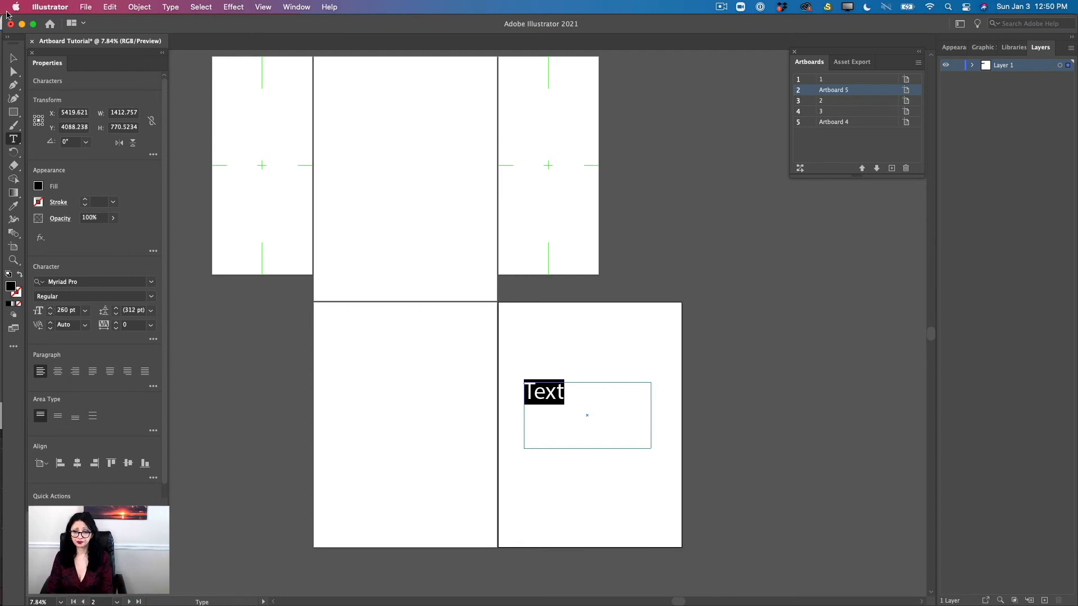
# Step: Move the text frame closer to the middle of Artboard 5
pyautogui.click(14, 58)
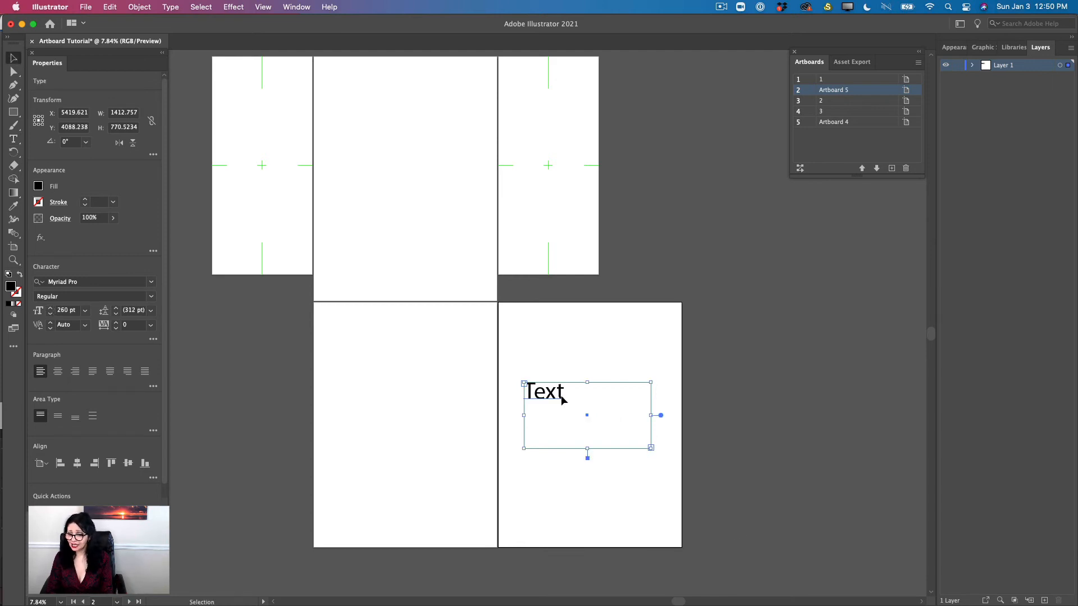
pyautogui.moveTo(563, 400)
pyautogui.mouseDown()
pyautogui.moveTo(596, 423)
pyautogui.moveTo(570, 393)
pyautogui.mouseUp()
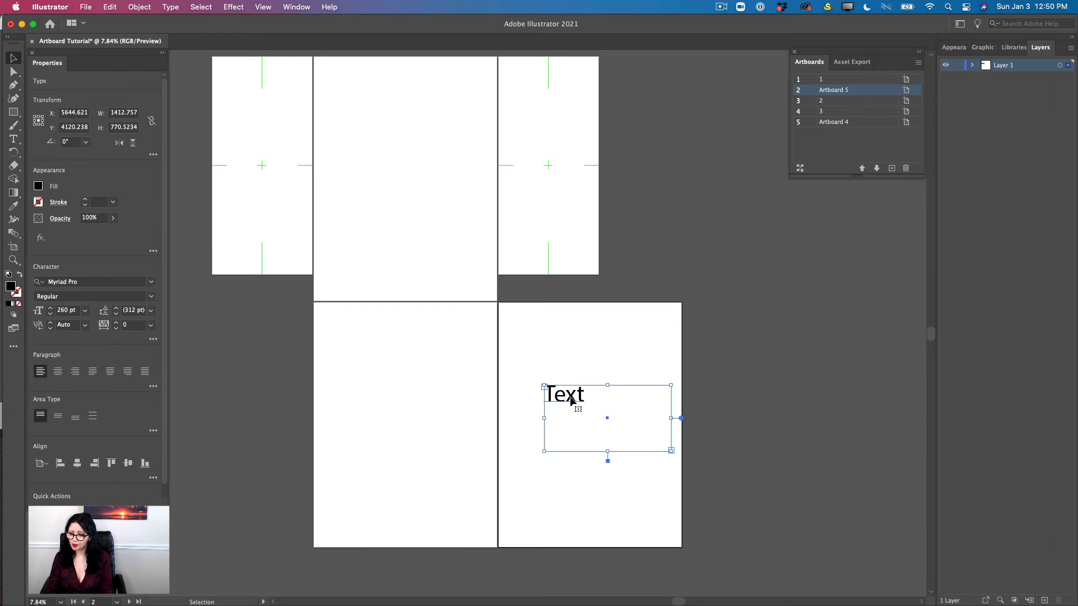
pyautogui.moveTo(570, 399); pyautogui.dragTo(562, 402)
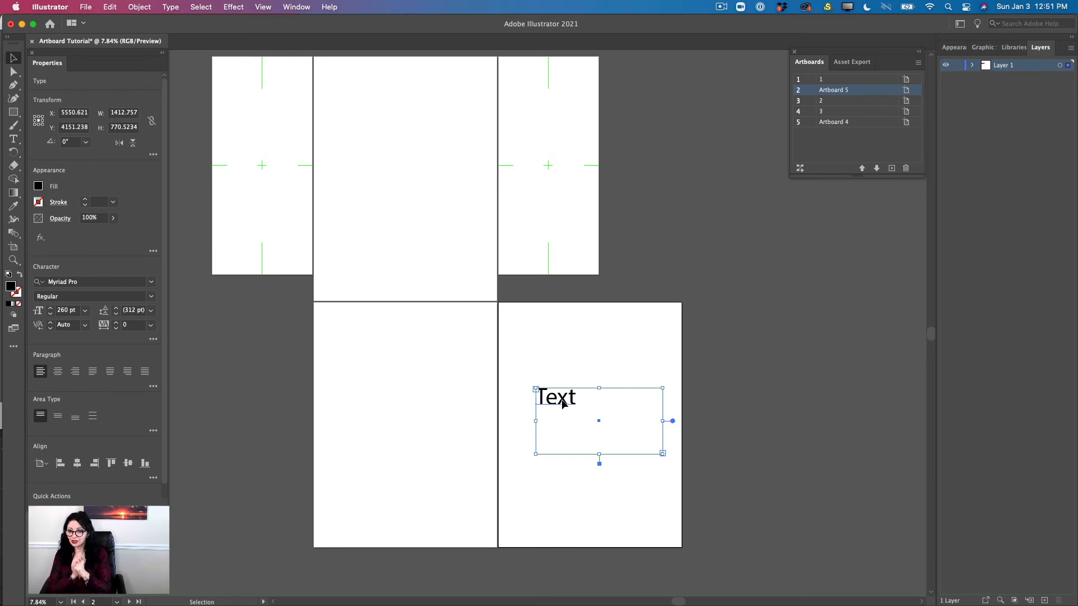
# Step: Duplicate Artboard 5 together with its text and place the copy to its right with a small gap
pyautogui.click(14, 248)
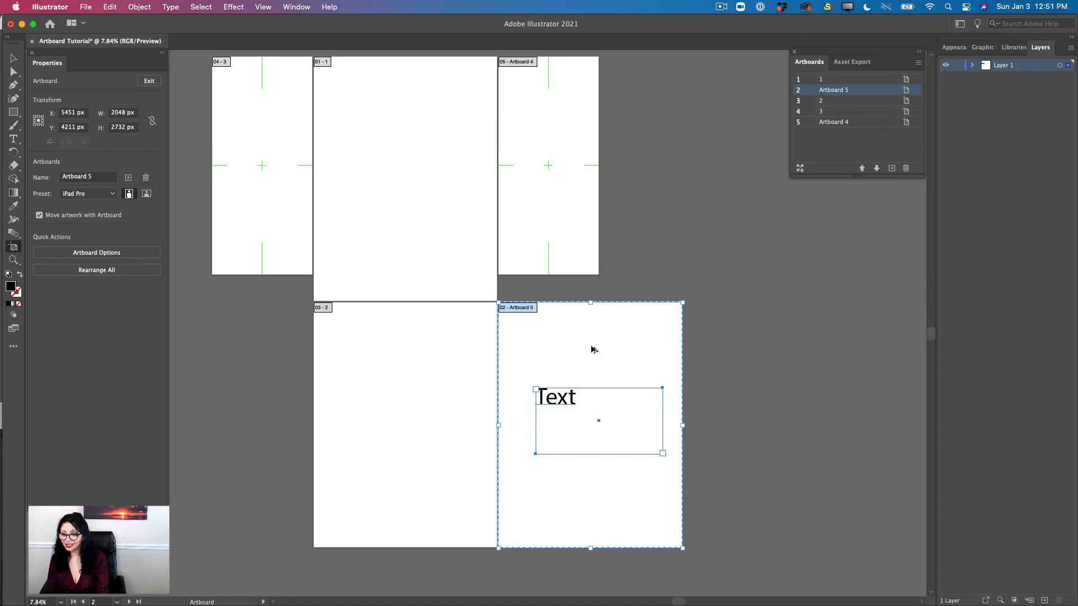
pyautogui.moveTo(592, 349); pyautogui.dragTo(797, 349)
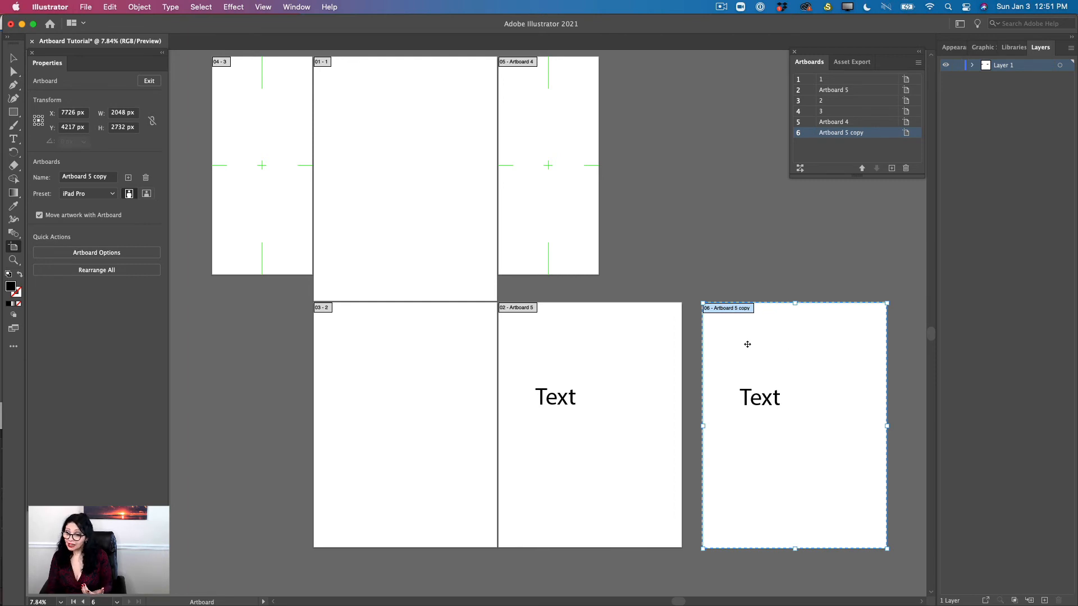
pyautogui.moveTo(748, 344); pyautogui.dragTo(735, 346)
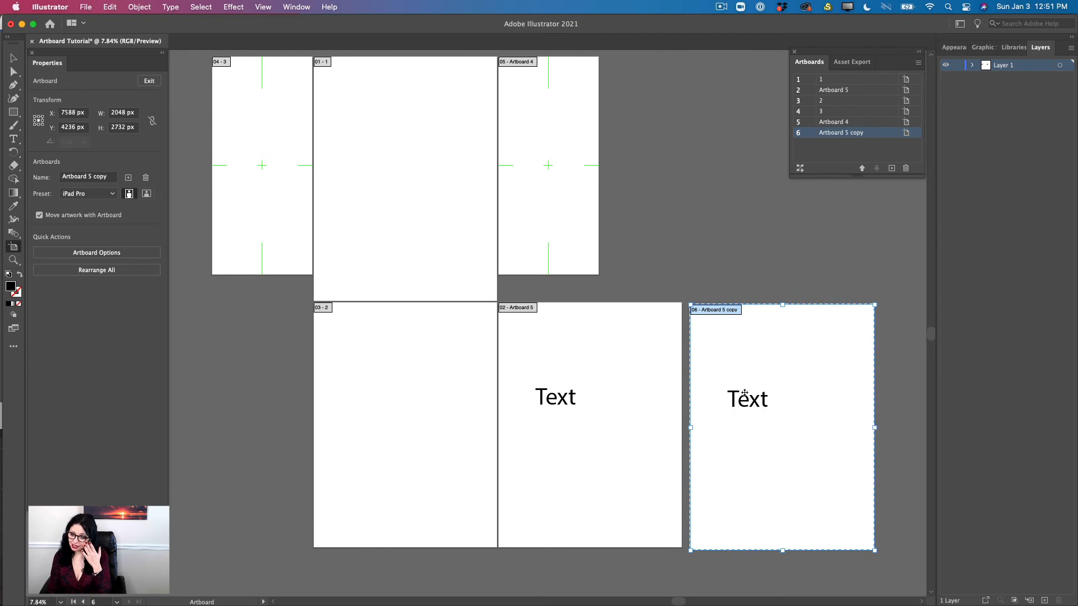
# Step: Create an artboard about 1413 by 771 px around the text frame on Artboard 5 copy, and move the text below it
pyautogui.moveTo(728, 388); pyautogui.dragTo(855, 456)
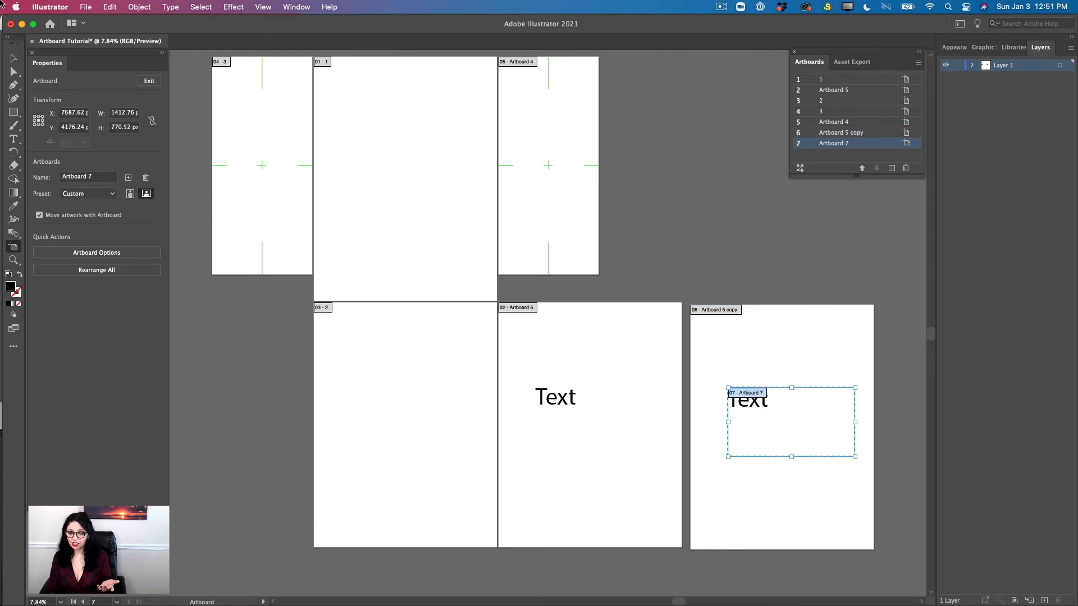
pyautogui.click(14, 58)
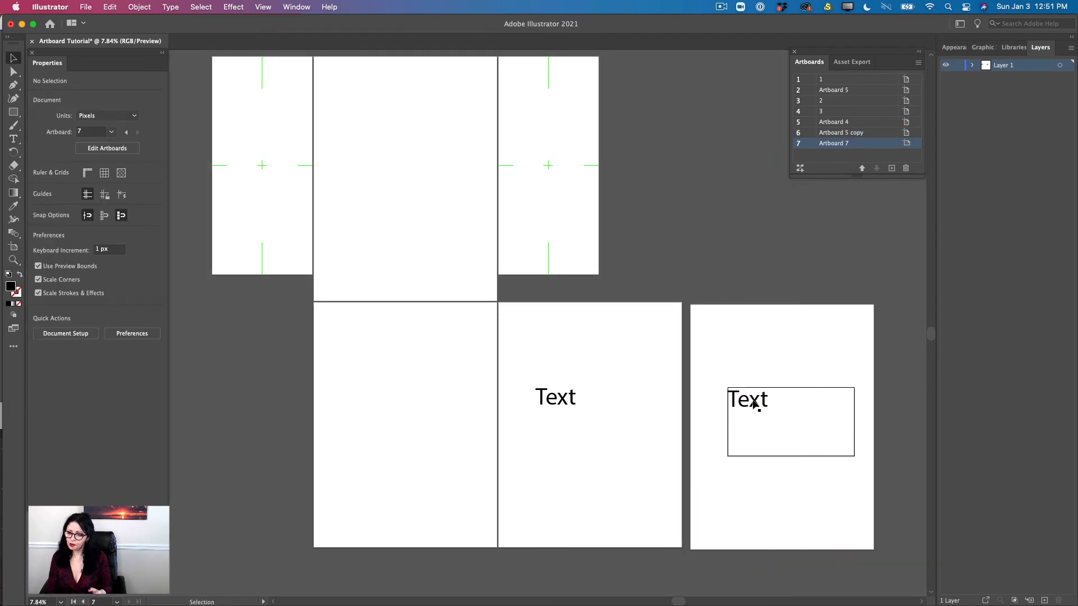
pyautogui.moveTo(754, 404); pyautogui.dragTo(747, 330)
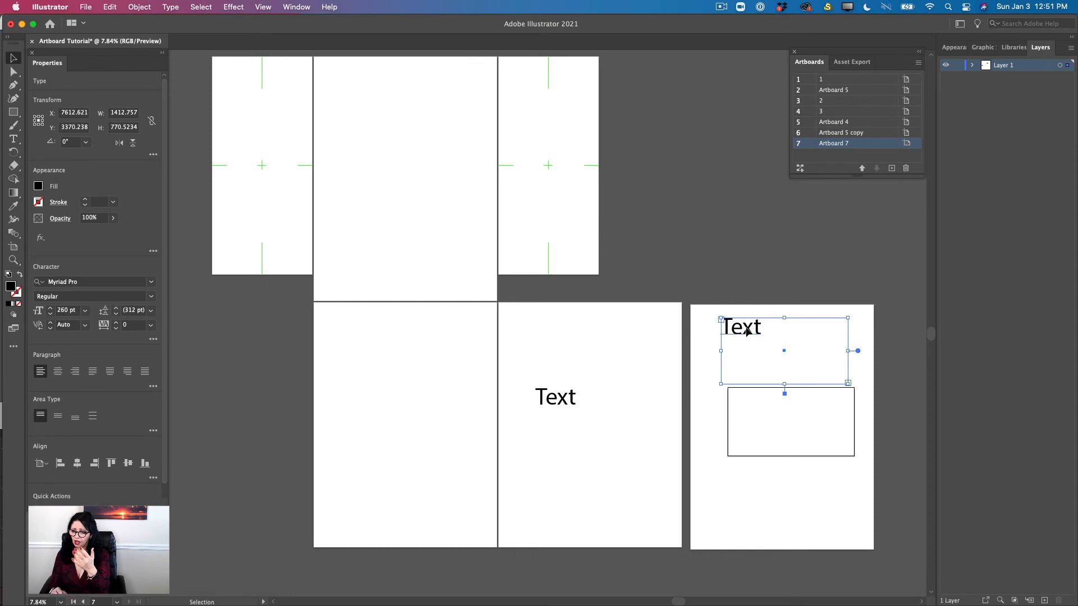
pyautogui.moveTo(747, 332); pyautogui.dragTo(752, 498)
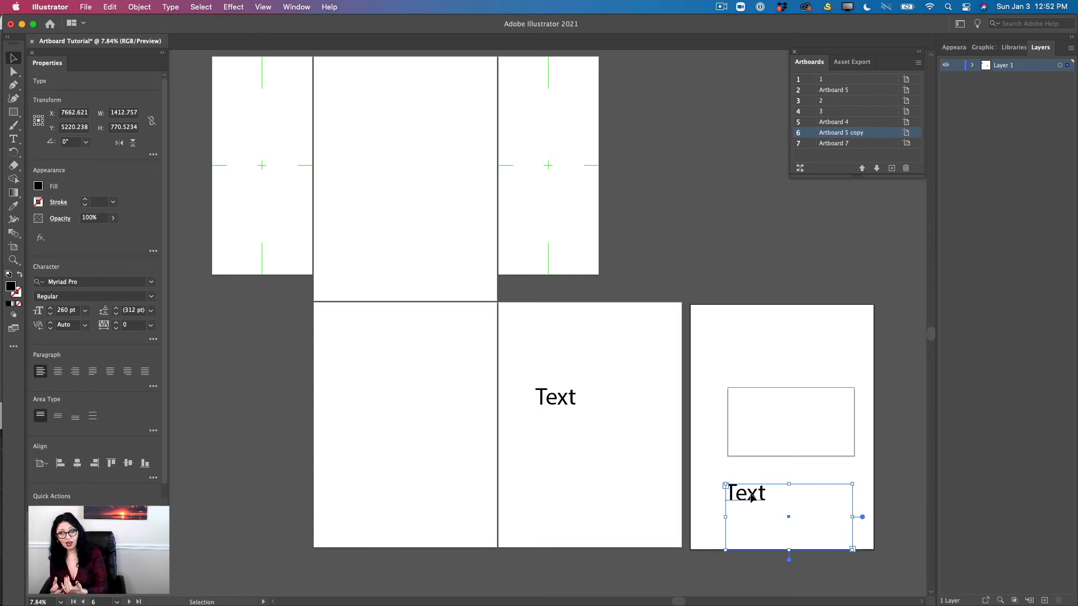
# Step: Copy the text frame from Artboard 5 onto Artboard 4 in the upper row
pyautogui.scroll(3, 557, 362)
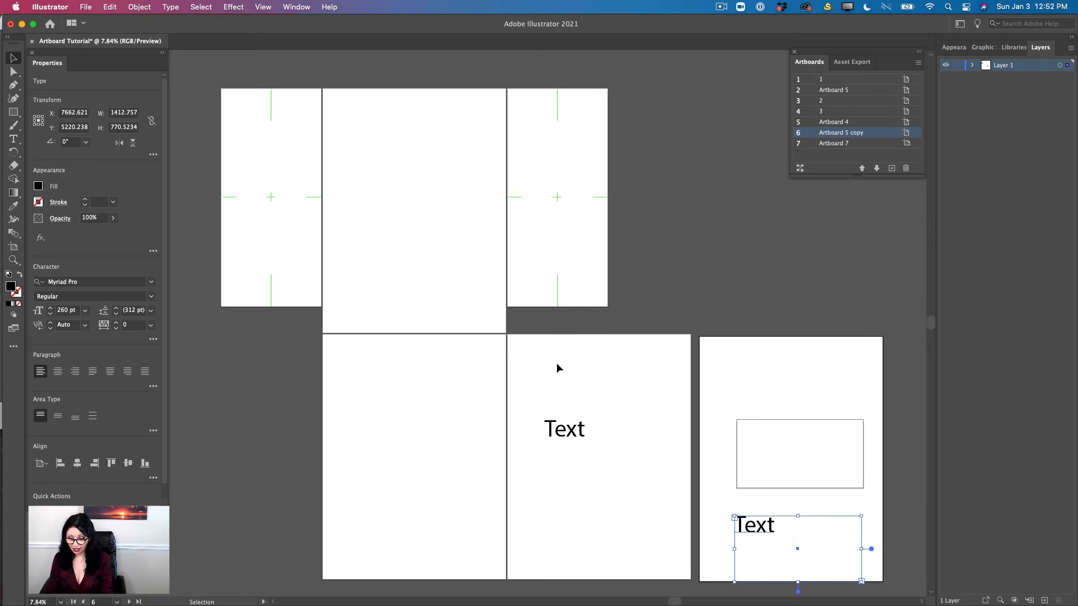
pyautogui.click(565, 435)
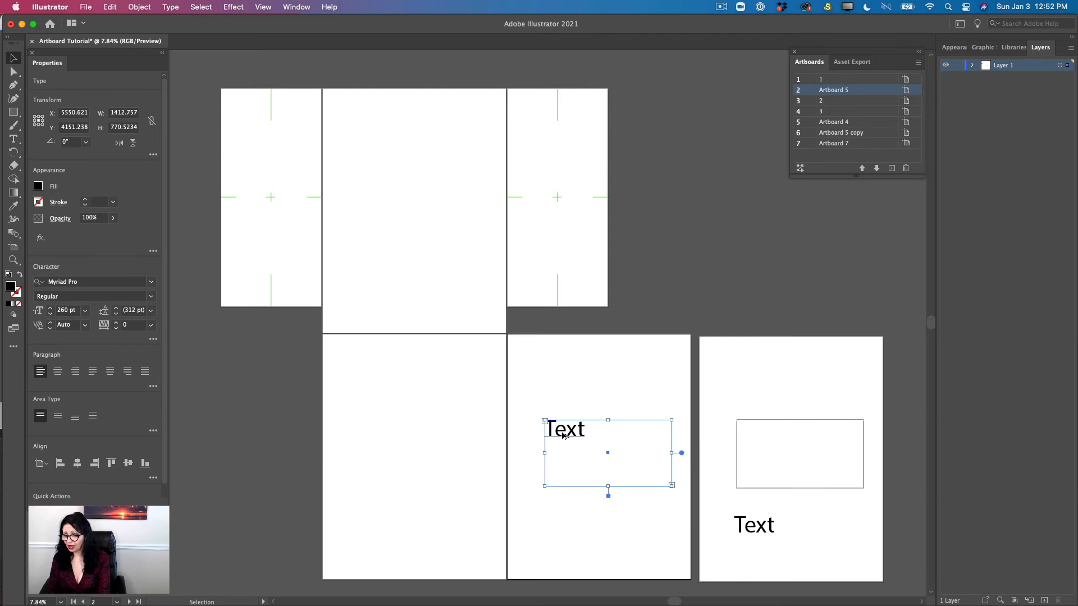
pyautogui.moveTo(563, 435); pyautogui.dragTo(534, 197)
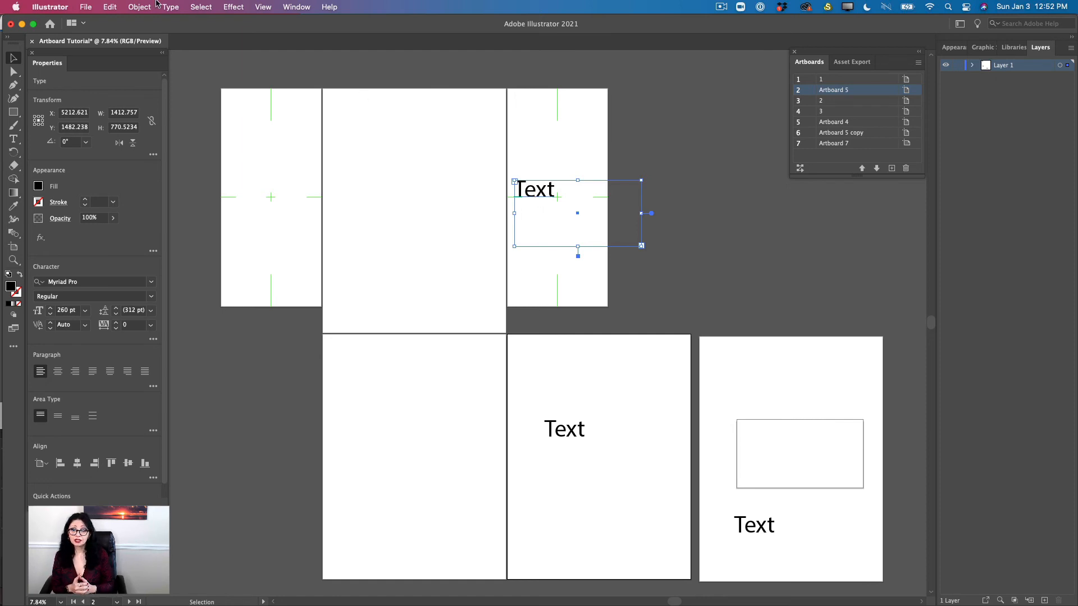
# Step: Save the document as "Artboard Tutorial.pdf" in Adobe PDF format with all artboards and the default PDF options
pyautogui.click(87, 8)
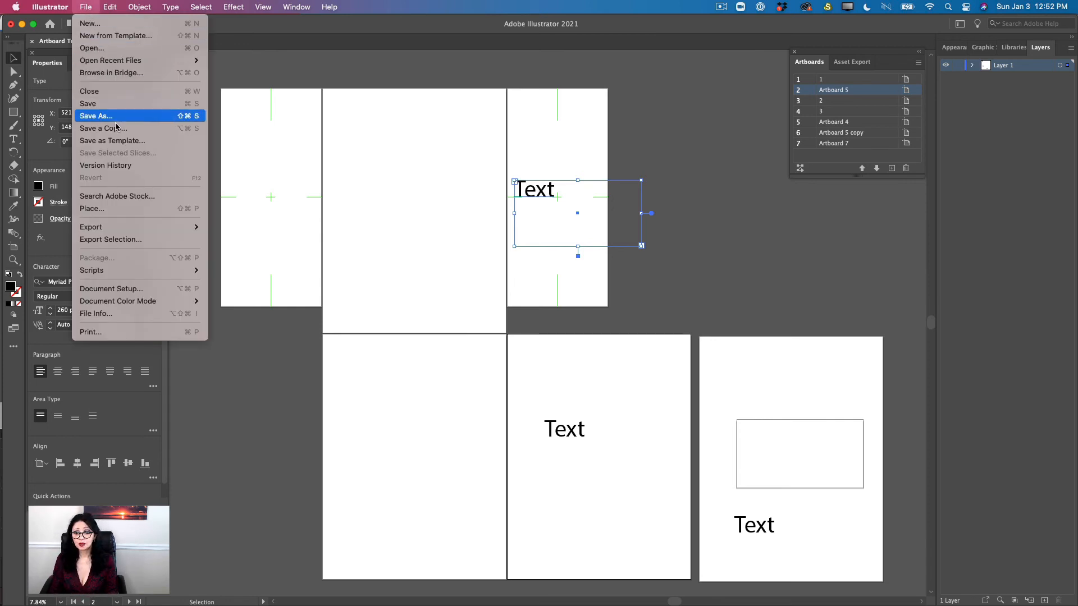
pyautogui.click(96, 116)
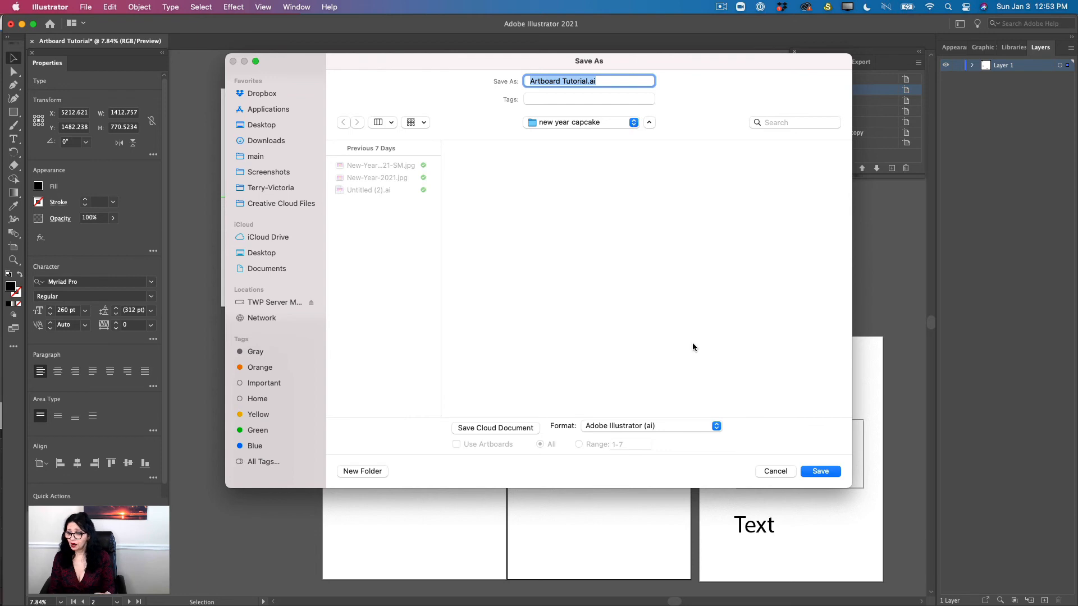
pyautogui.click(716, 426)
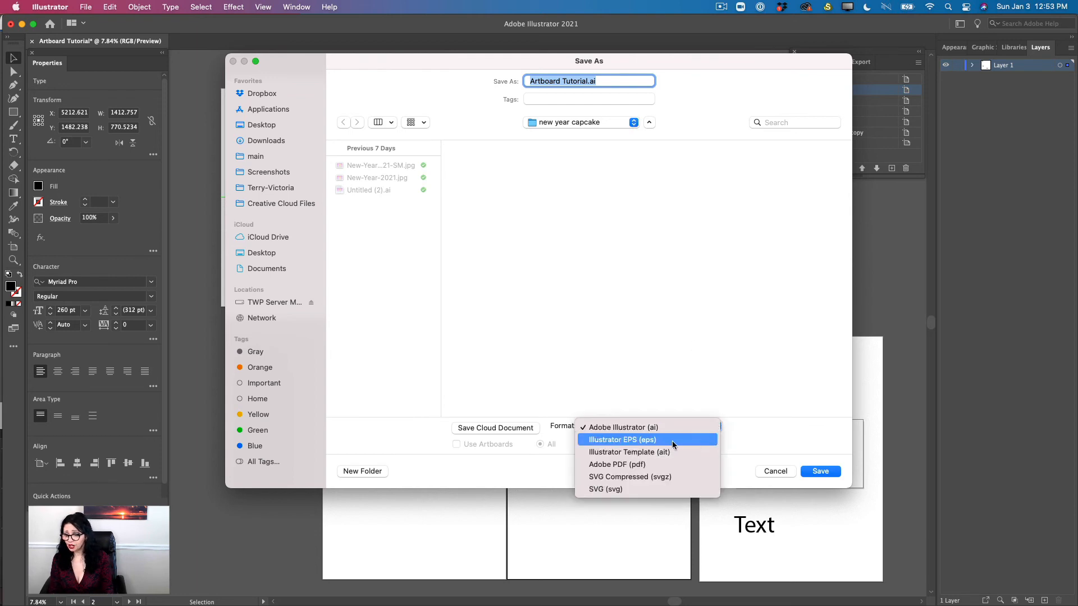
pyautogui.click(663, 465)
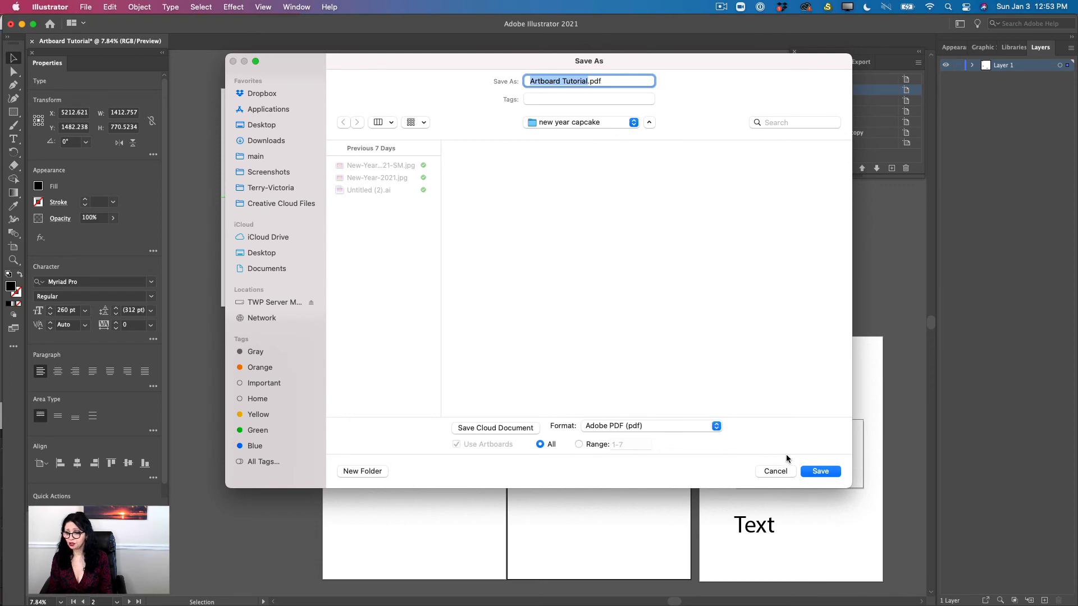
pyautogui.click(827, 473)
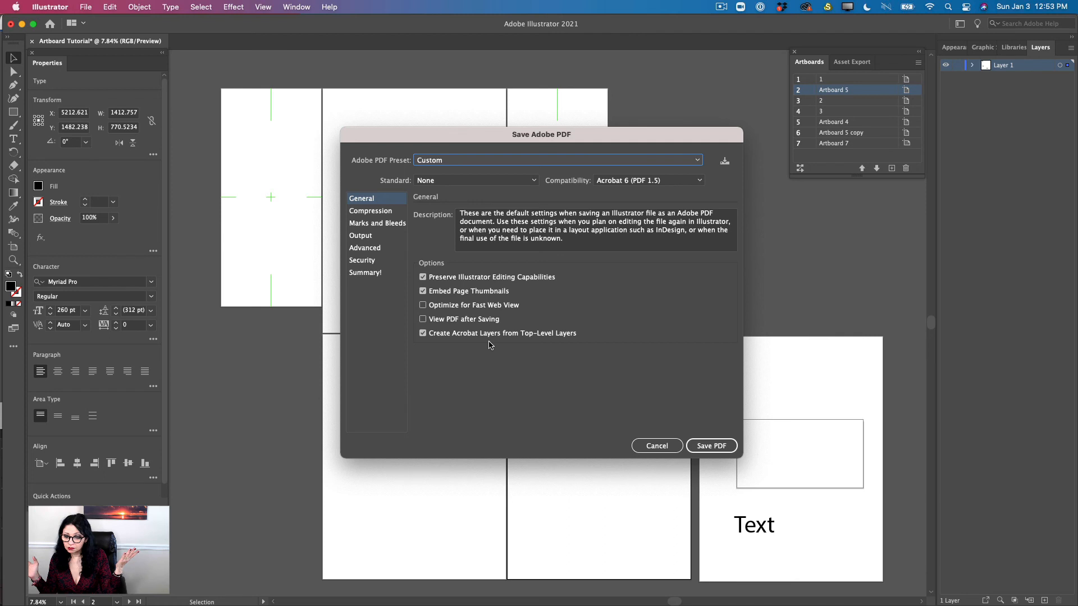
pyautogui.click(702, 447)
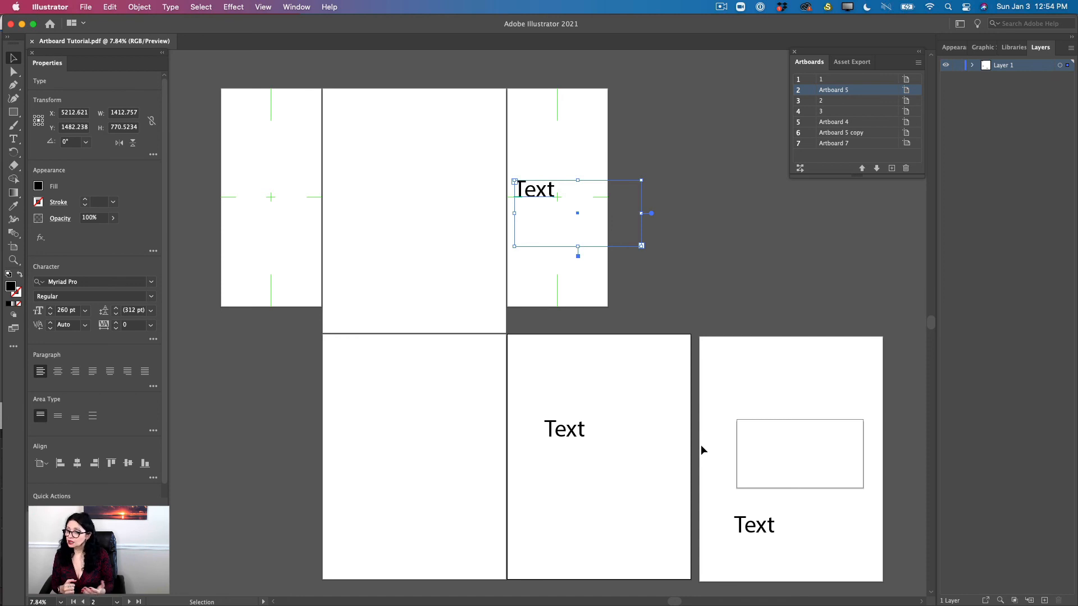
pyautogui.click(720, 7)
pyautogui.click(728, 48)
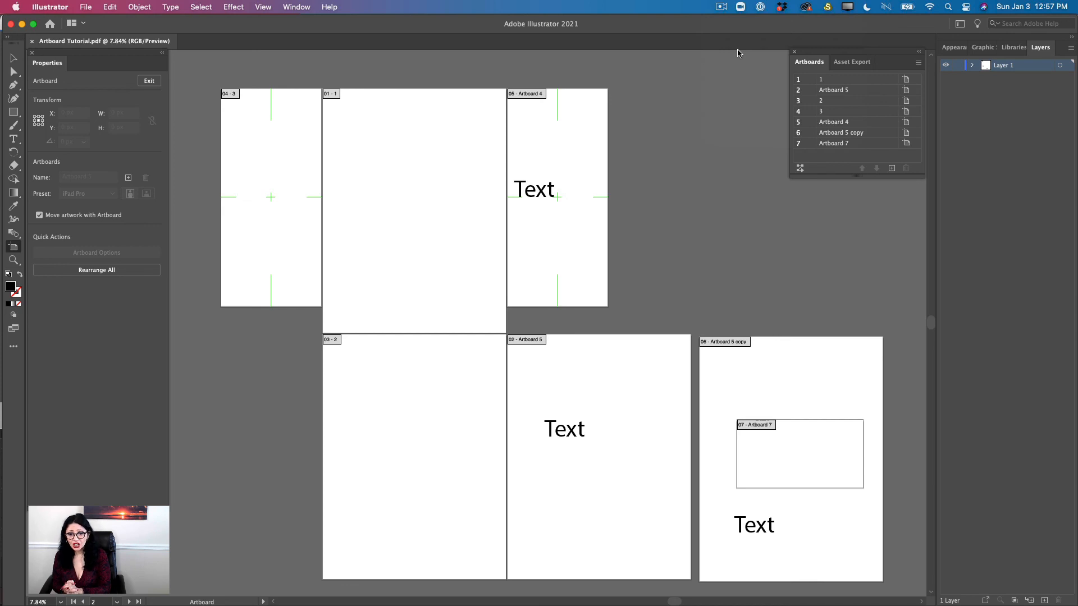
# Step: View the Save as Template dialog with the Illustrator Template (ait) format and close it without saving
pyautogui.click(86, 8)
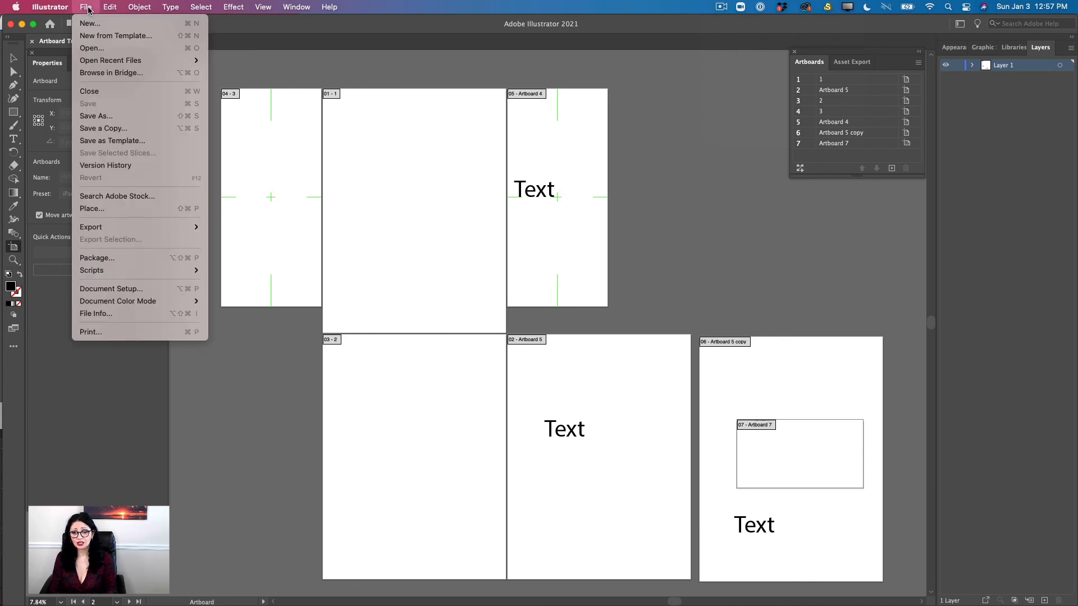
pyautogui.click(125, 144)
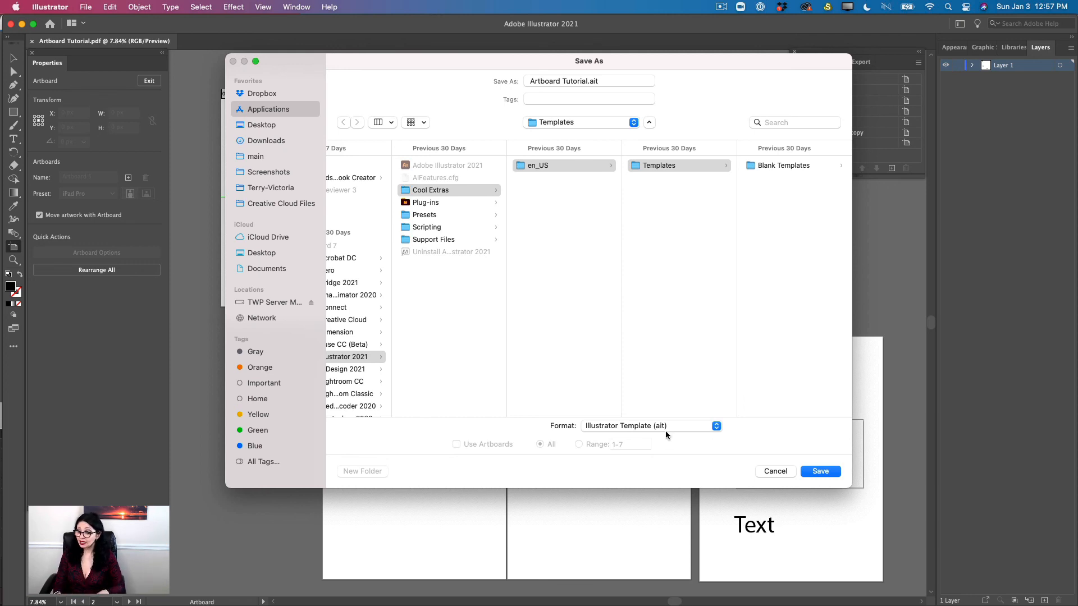
pyautogui.click(774, 470)
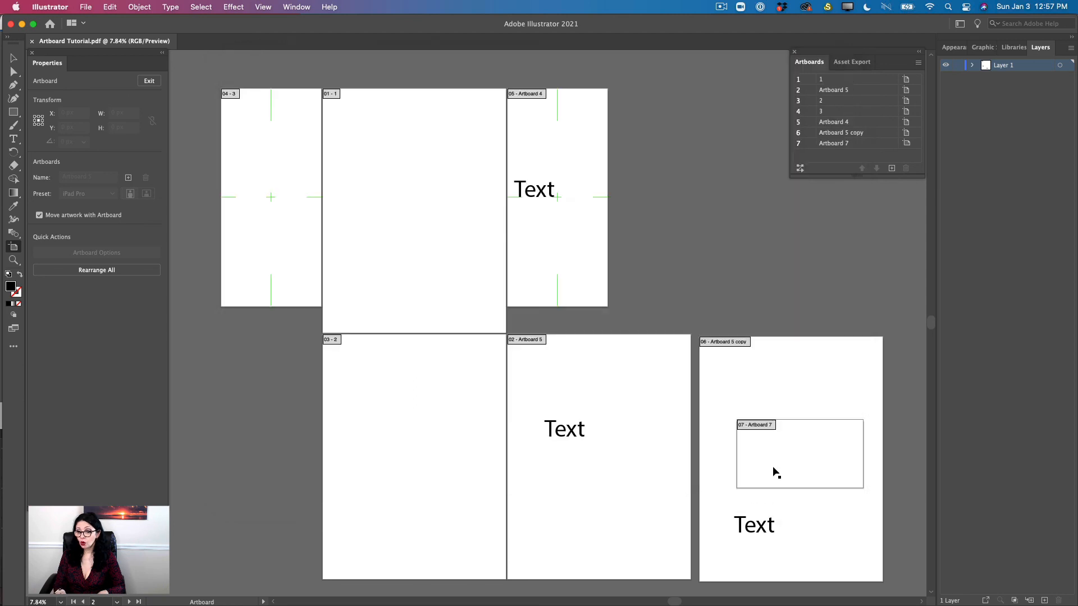